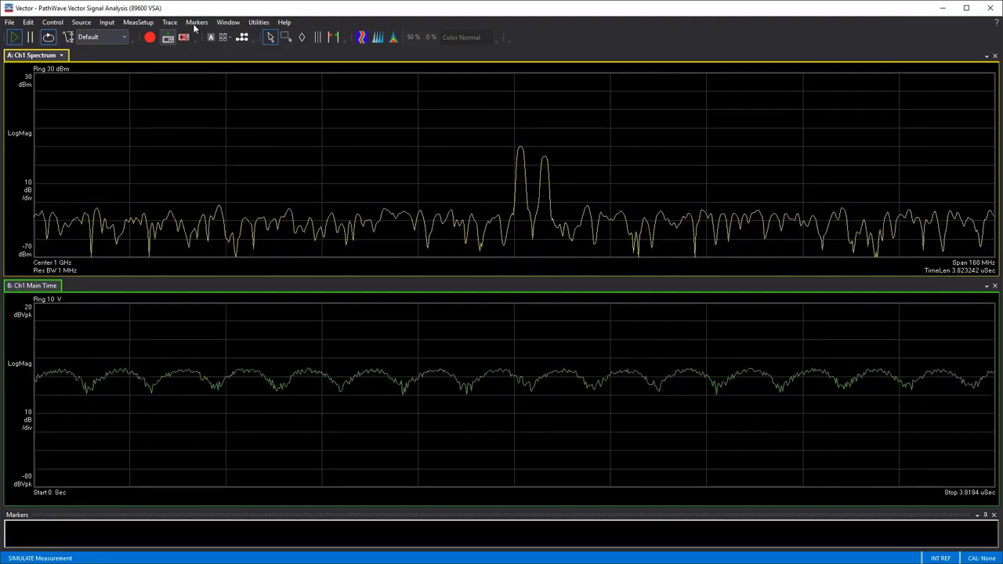
Step: Pause the running measurement, recall the recording BHQ default.sdf from the Desktop and start its playback
{"action": "left_click", "coordinate": [30, 37]}
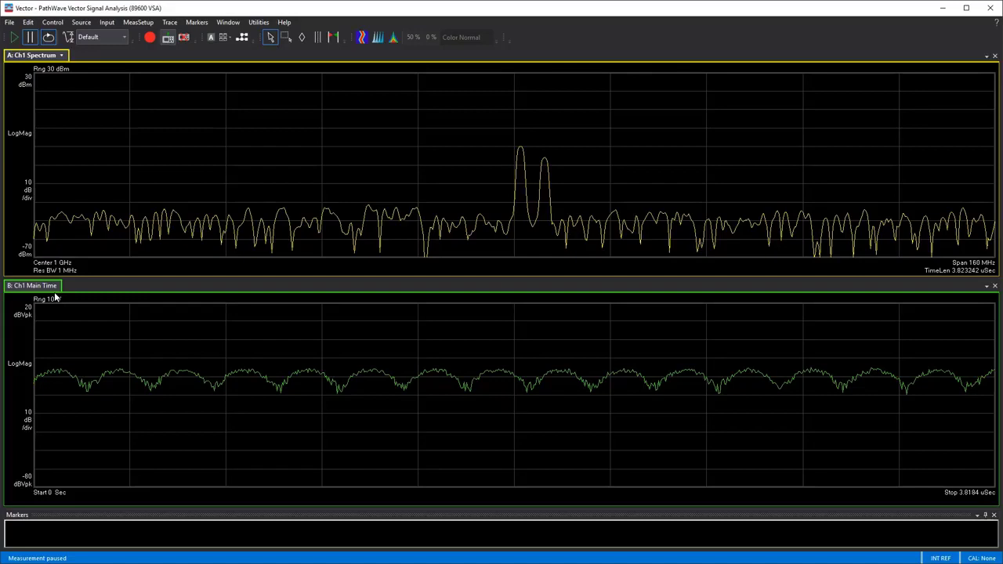
{"action": "left_click", "coordinate": [10, 22]}
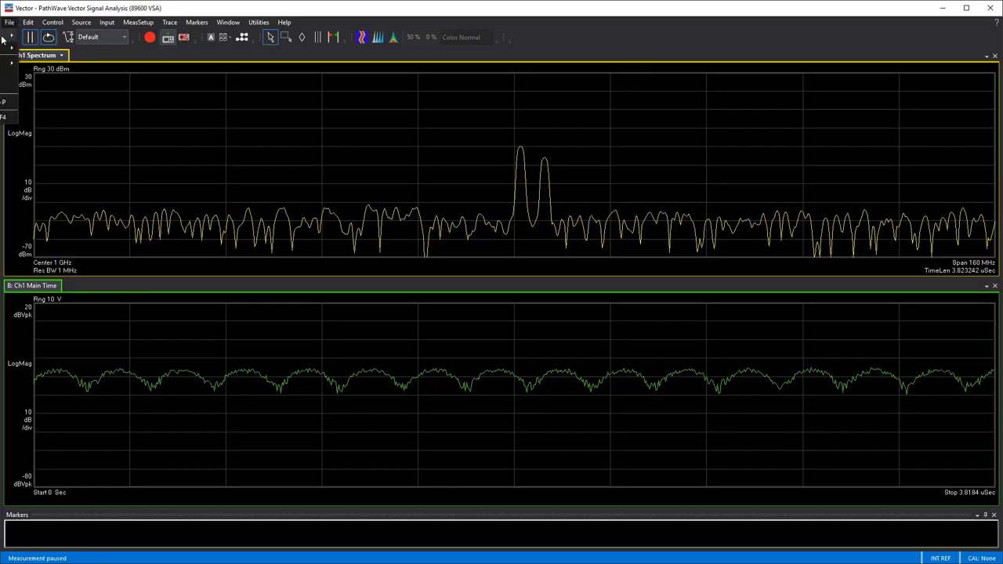
{"action": "left_click", "coordinate": [11, 63]}
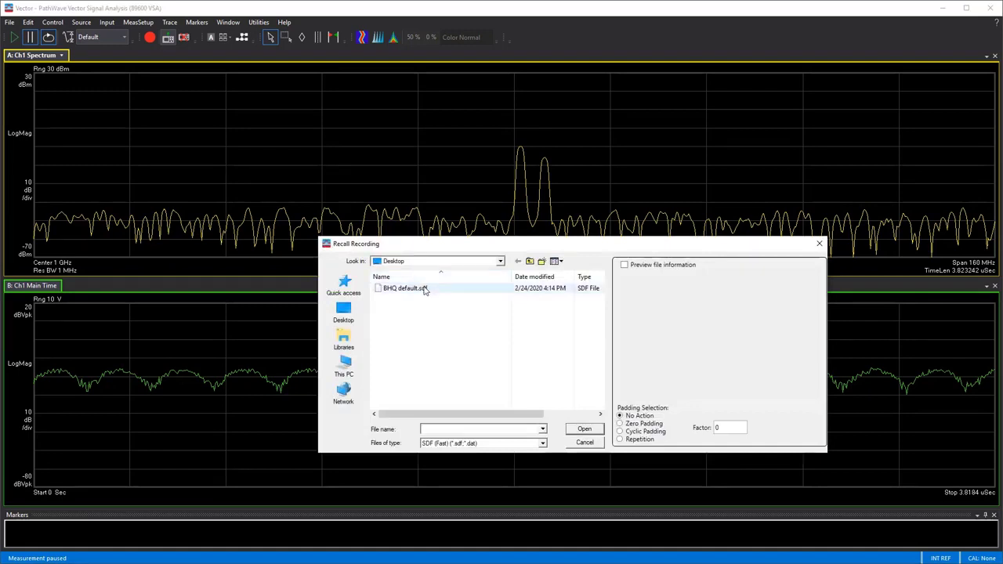
{"action": "left_click", "coordinate": [427, 288]}
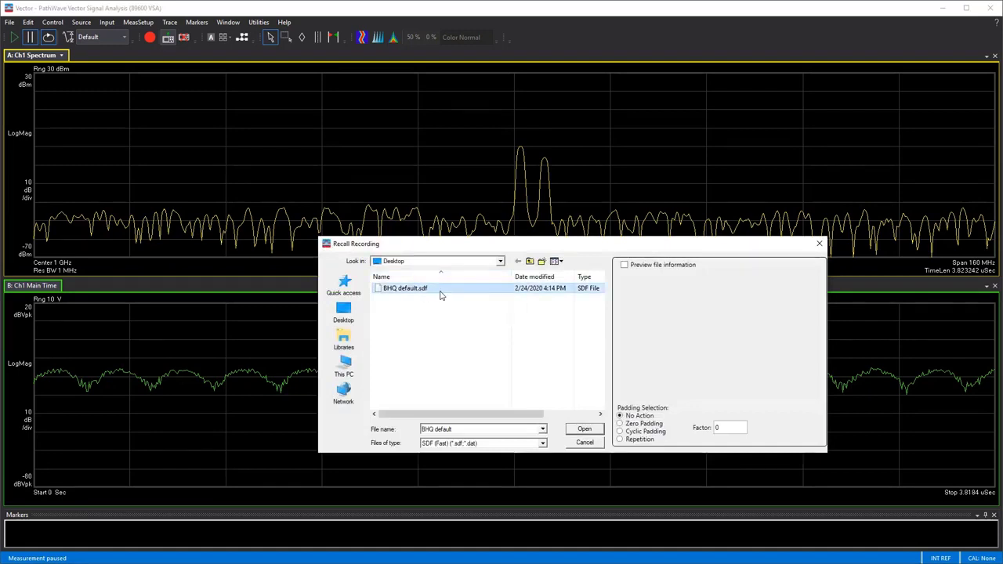
{"action": "left_click", "coordinate": [585, 430]}
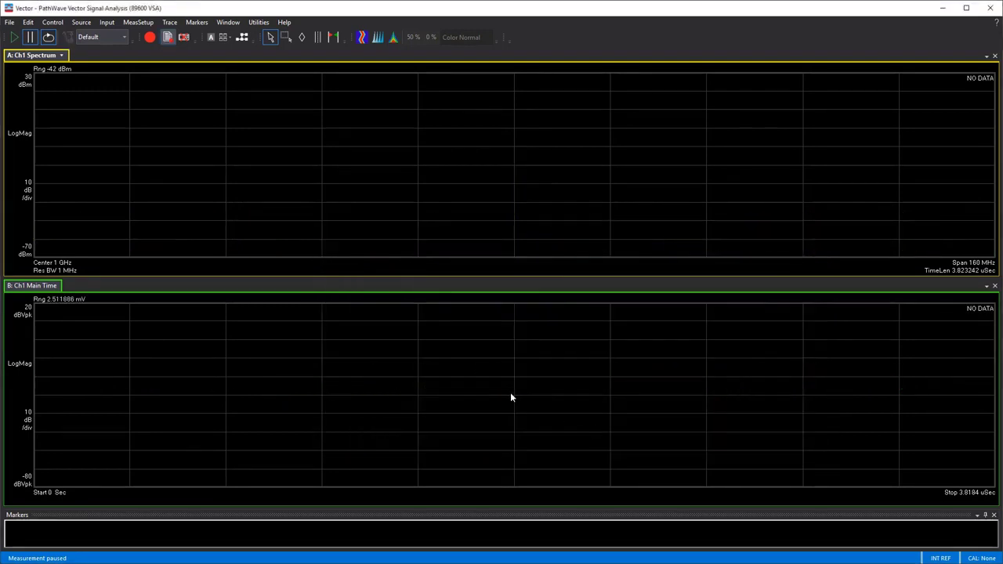
{"action": "left_click", "coordinate": [16, 37]}
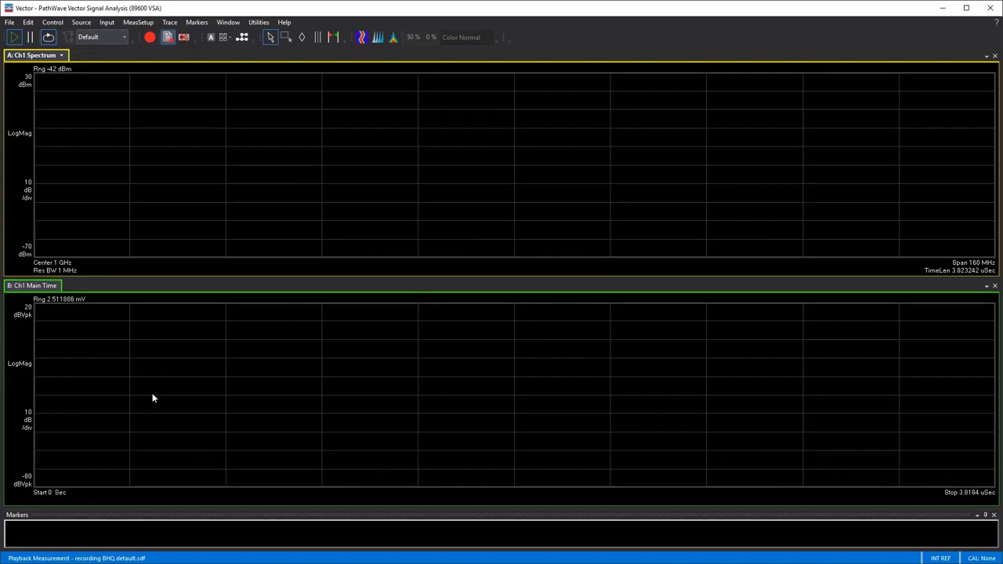
Step: Recall the setup file BHQ default.setx from the Desktop to load its pulse analysis measurement
{"action": "left_click", "coordinate": [17, 25]}
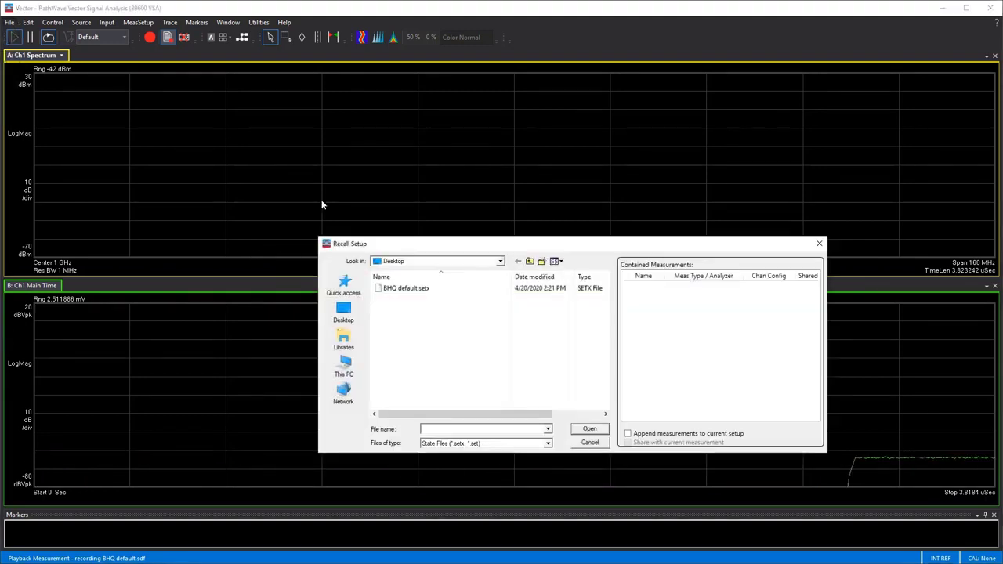
{"action": "left_click", "coordinate": [423, 289]}
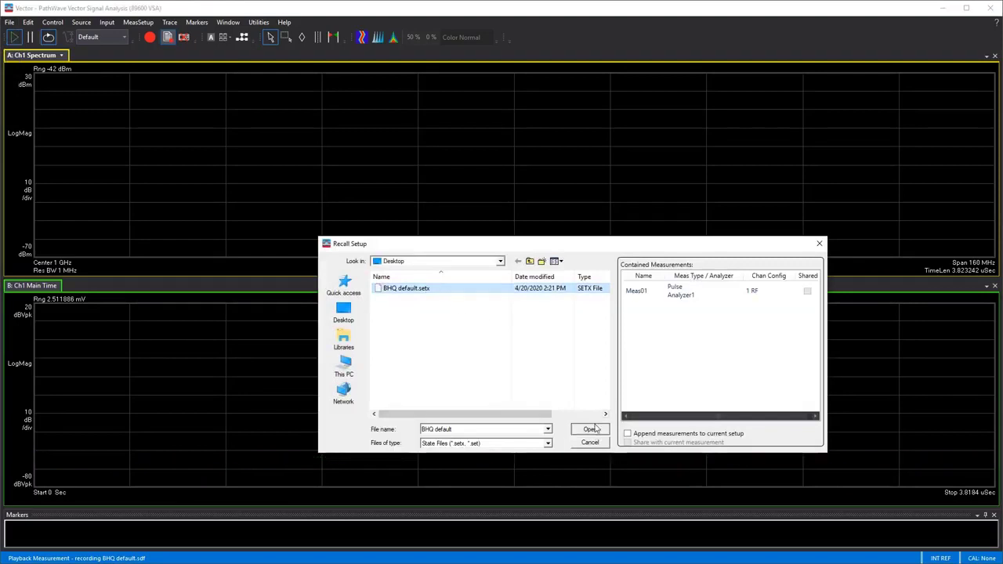
{"action": "left_click", "coordinate": [589, 429]}
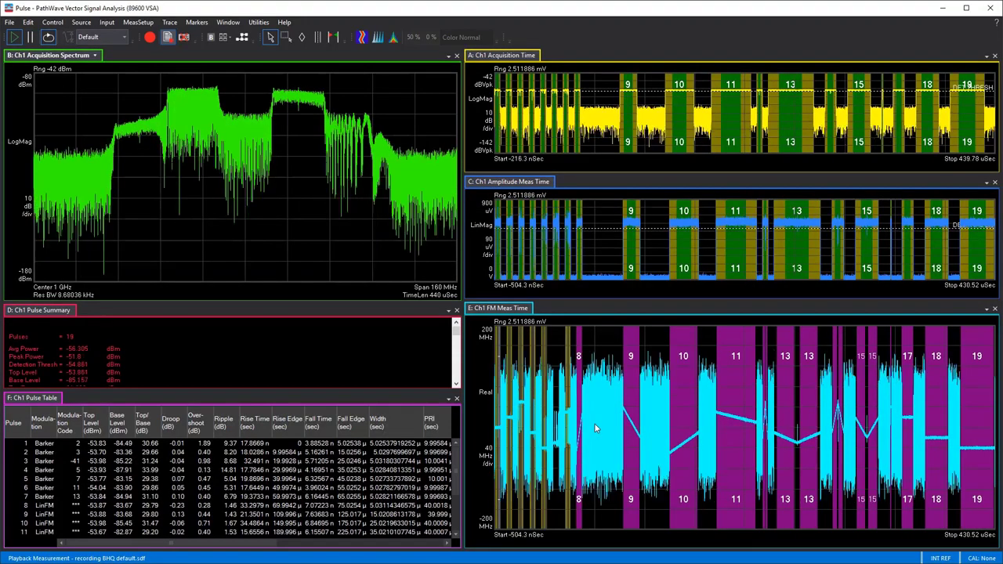
Step: Pause the playback and examine the Pulse Summary and Pulse Table results
{"action": "left_click", "coordinate": [31, 39]}
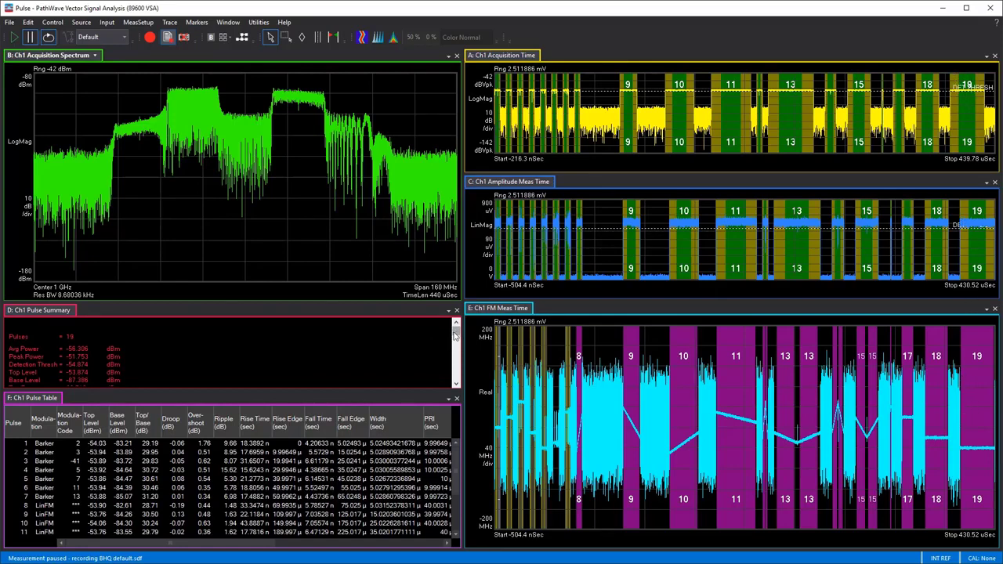
{"action": "left_click", "coordinate": [456, 384]}
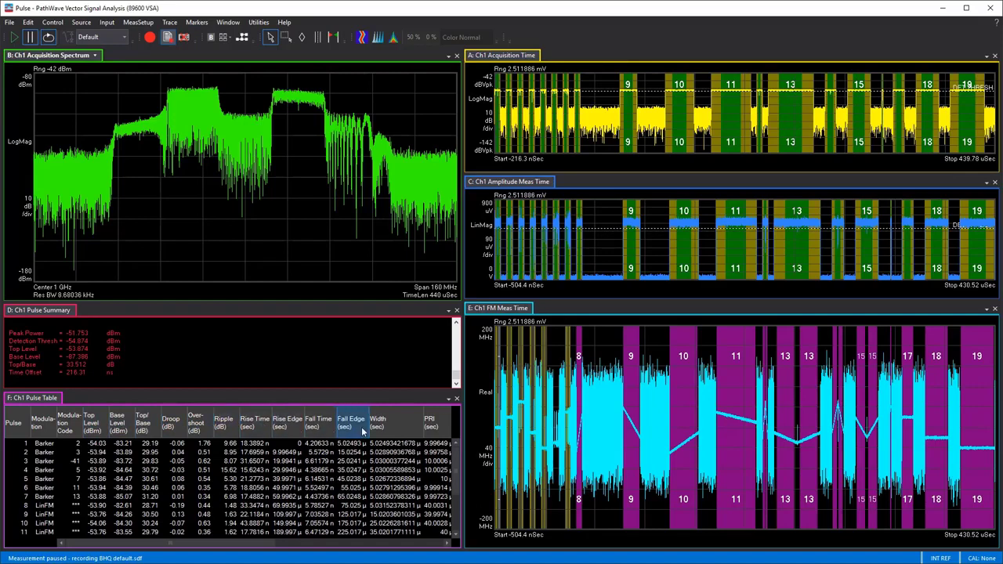
{"action": "mouse_move", "coordinate": [192, 543]}
{"action": "left_mouse_down"}
{"action": "mouse_move", "coordinate": [416, 540]}
{"action": "mouse_move", "coordinate": [186, 541]}
{"action": "left_mouse_up"}
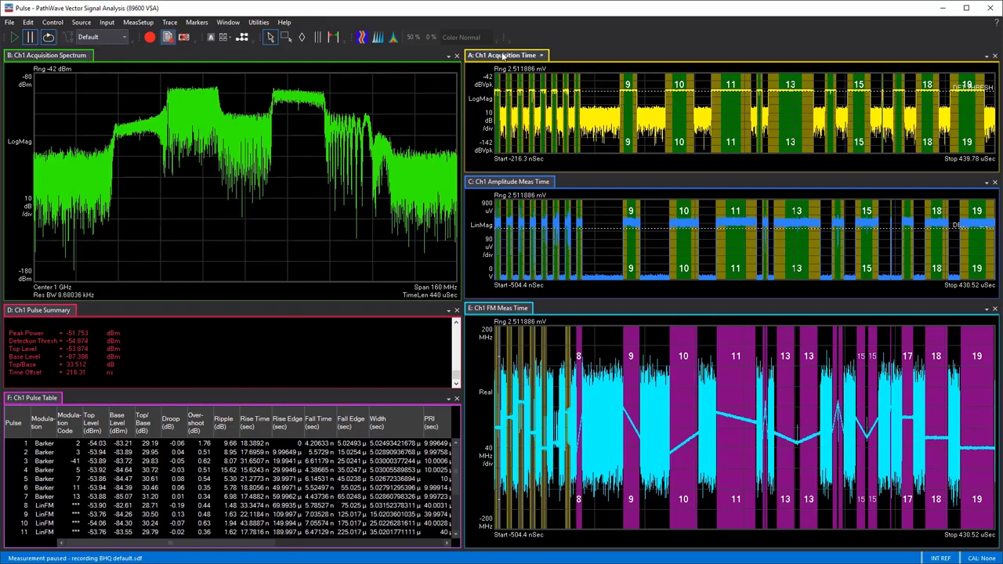
Step: Look through the data types available for the Acquisition Time trace, including Phase, FM, Math and Marker
{"action": "left_click", "coordinate": [95, 57]}
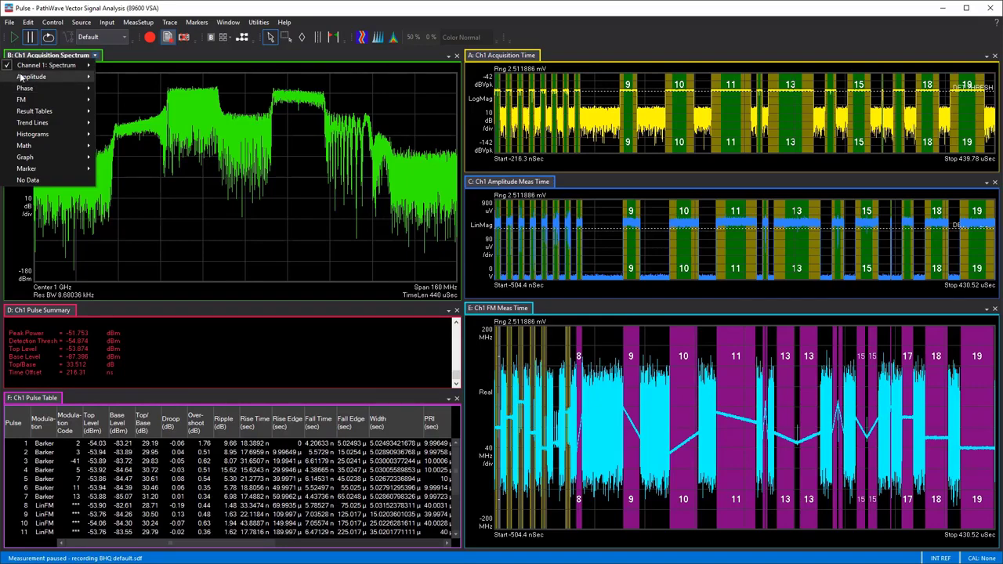
{"action": "left_click", "coordinate": [523, 57]}
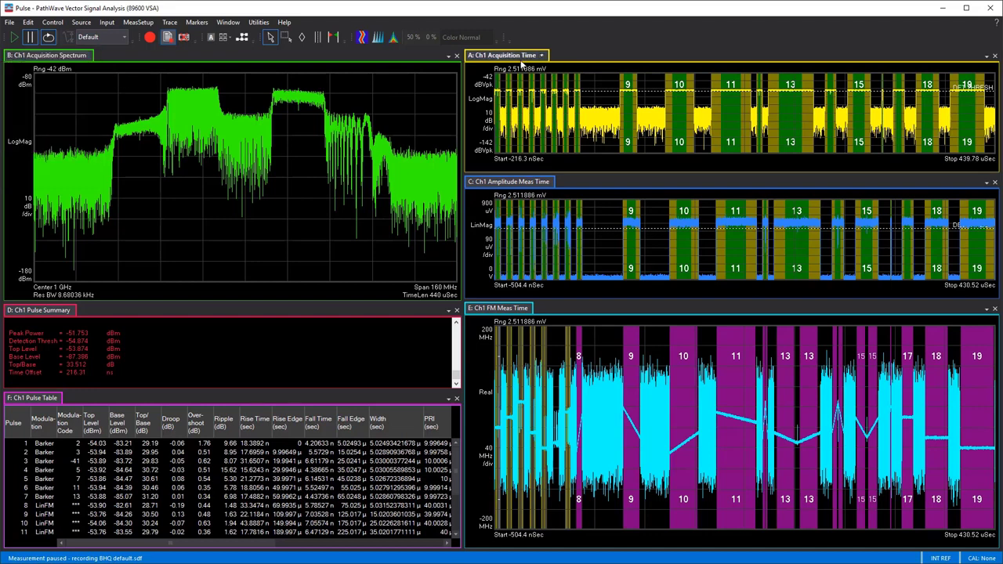
{"action": "left_click", "coordinate": [541, 55]}
{"action": "mouse_move", "coordinate": [517, 89]}
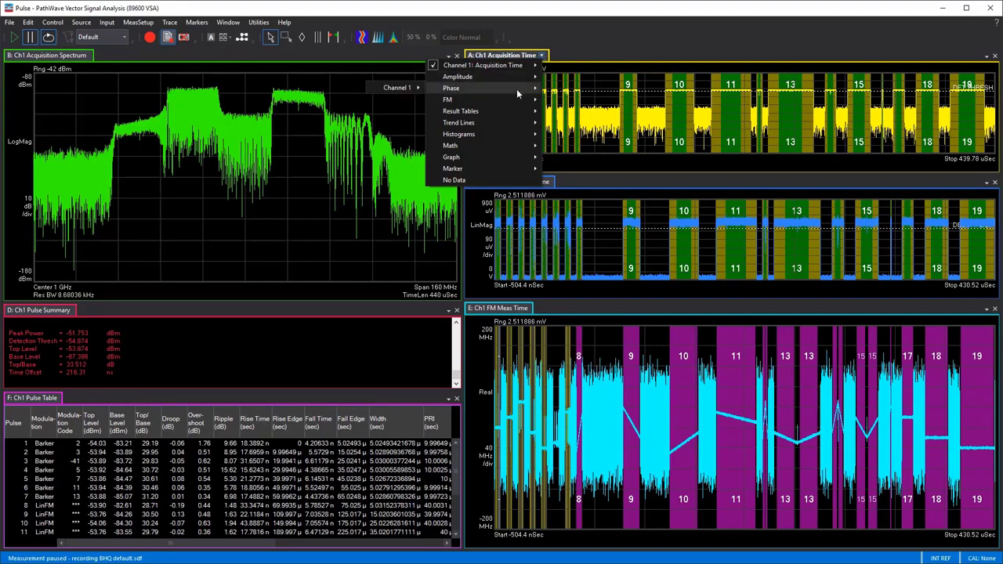
{"action": "mouse_move", "coordinate": [402, 87]}
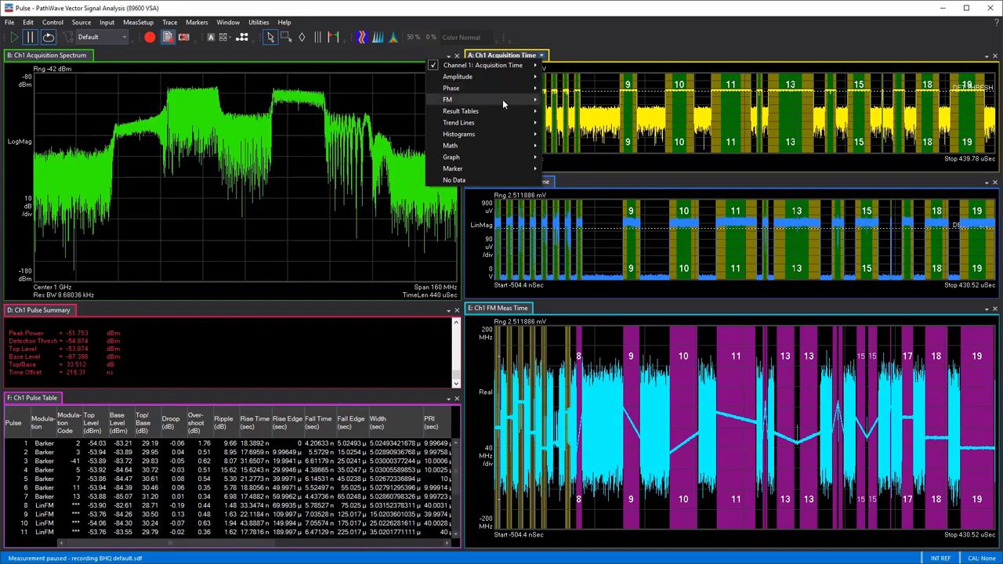
{"action": "mouse_move", "coordinate": [384, 102]}
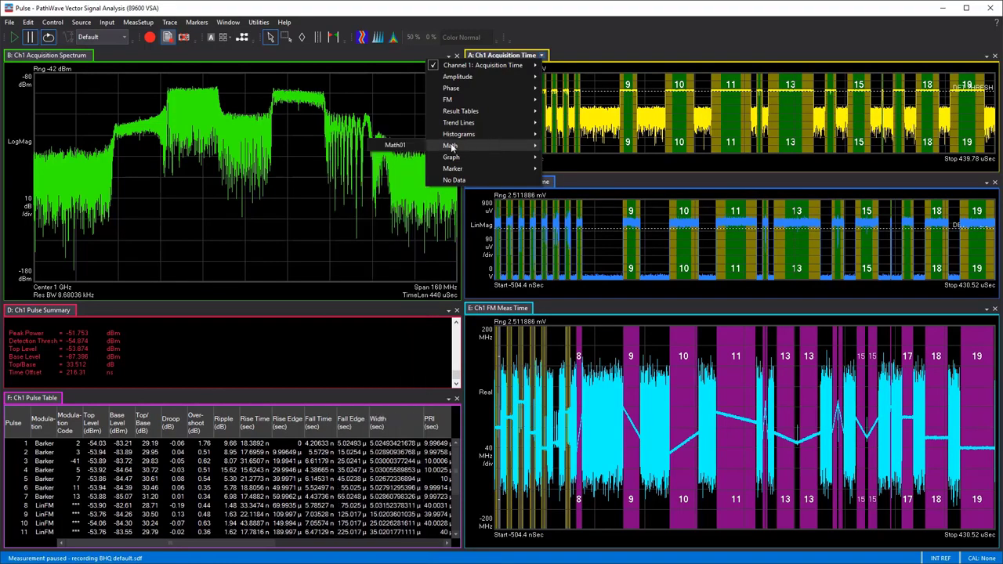
{"action": "mouse_move", "coordinate": [464, 161]}
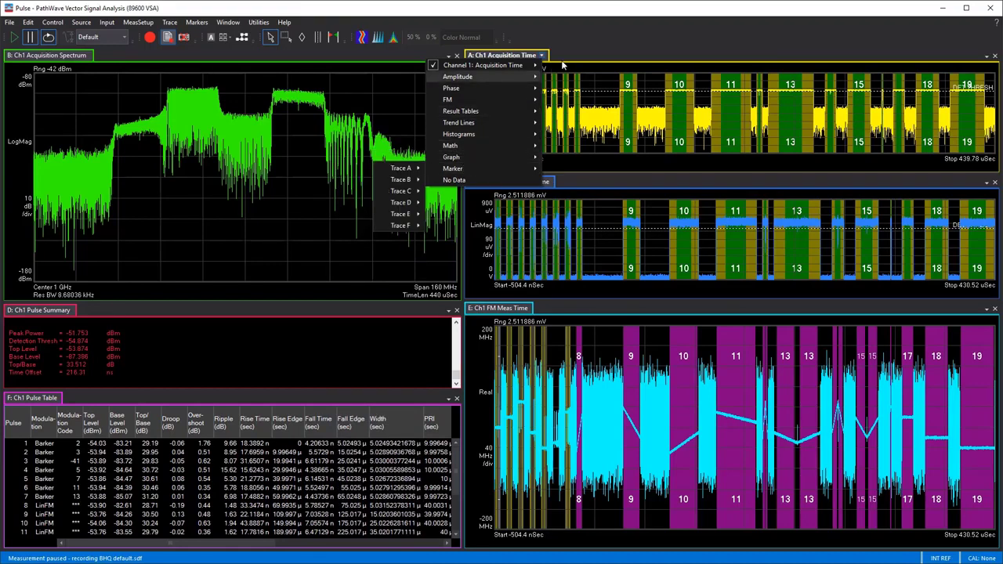
{"action": "left_click", "coordinate": [602, 43]}
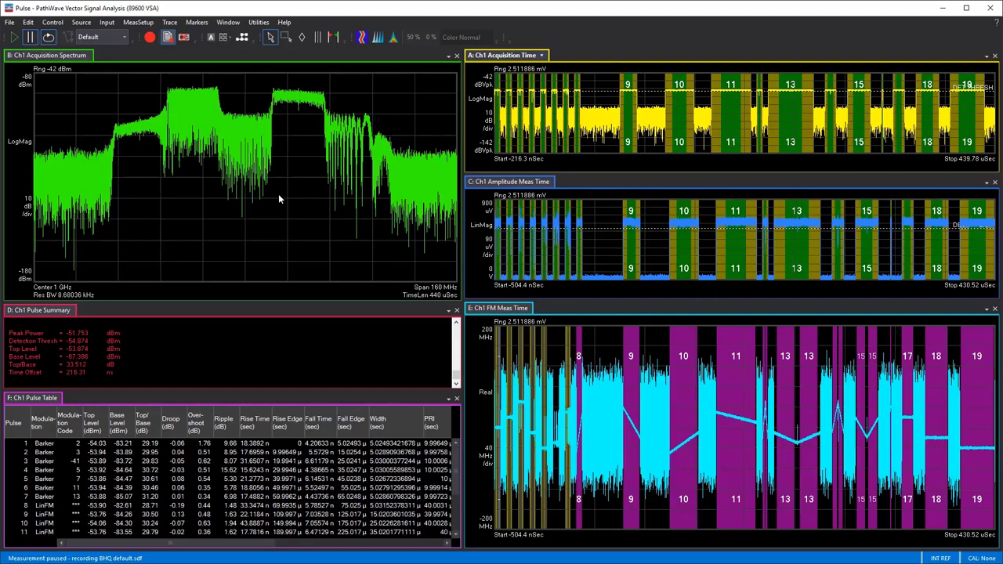
Step: Review the frequency, resolution bandwidth and time settings in the measurement setup, including center frequency and span
{"action": "left_click", "coordinate": [142, 27]}
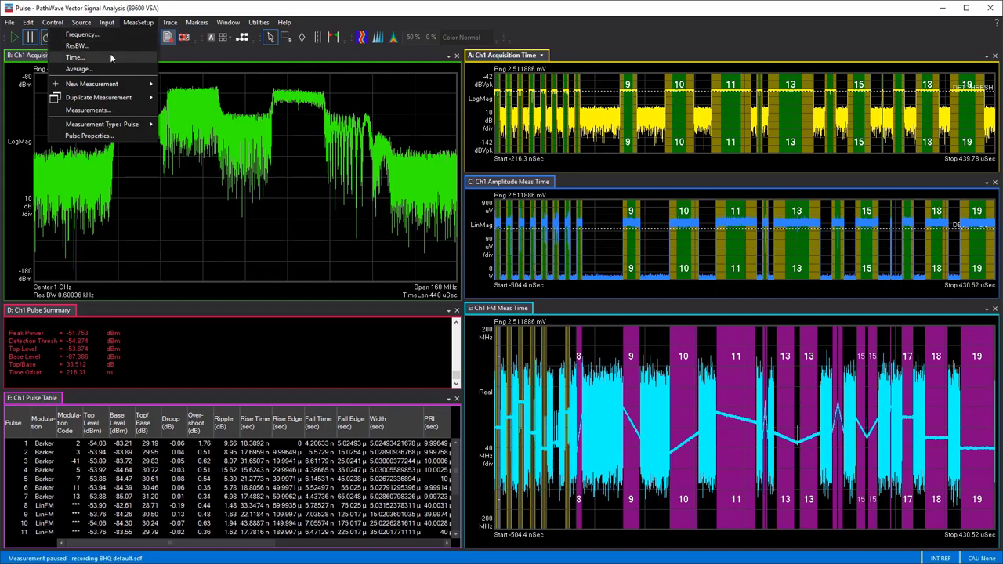
{"action": "left_click", "coordinate": [110, 34]}
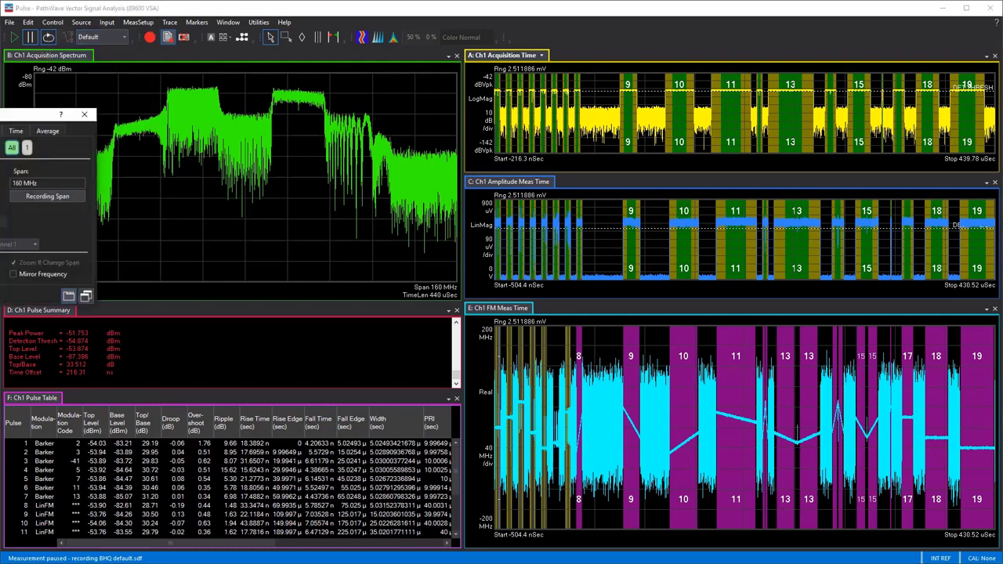
{"action": "left_click_drag", "start_coordinate": [1, 116], "coordinate": [255, 96]}
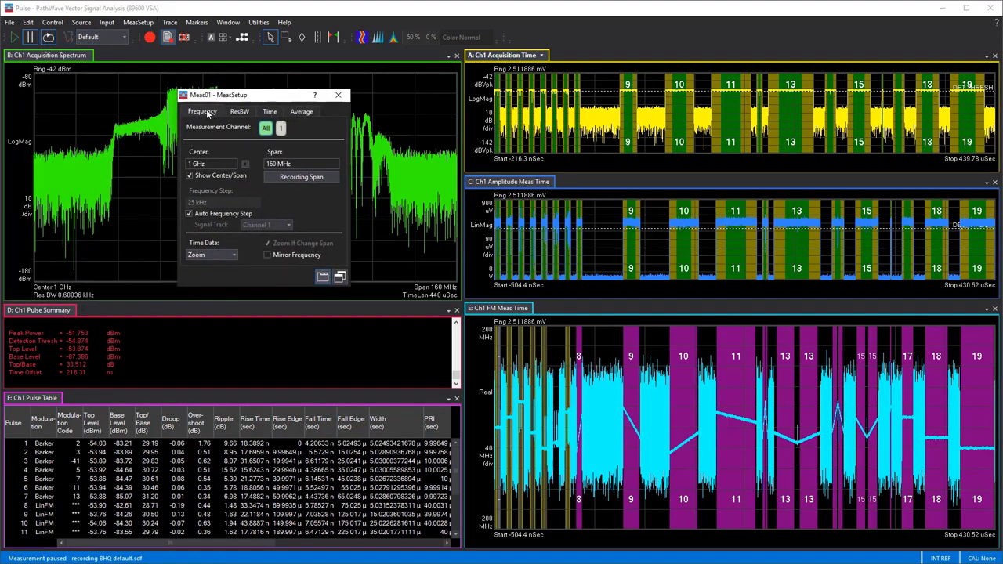
{"action": "left_click", "coordinate": [191, 177]}
{"action": "left_click", "coordinate": [196, 164]}
{"action": "left_click", "coordinate": [286, 164]}
{"action": "left_click_drag", "start_coordinate": [279, 99], "coordinate": [572, 91]}
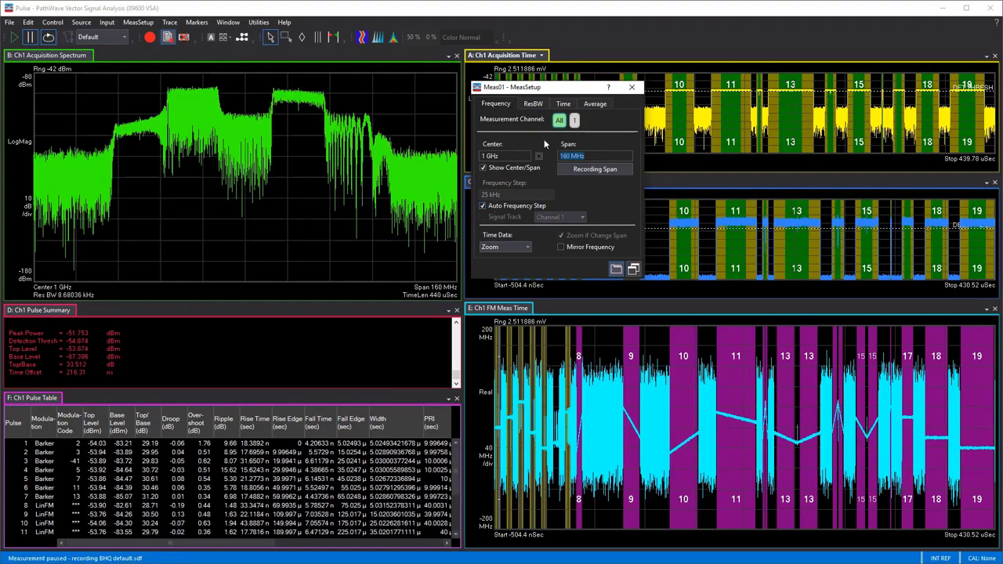
{"action": "left_click", "coordinate": [531, 105]}
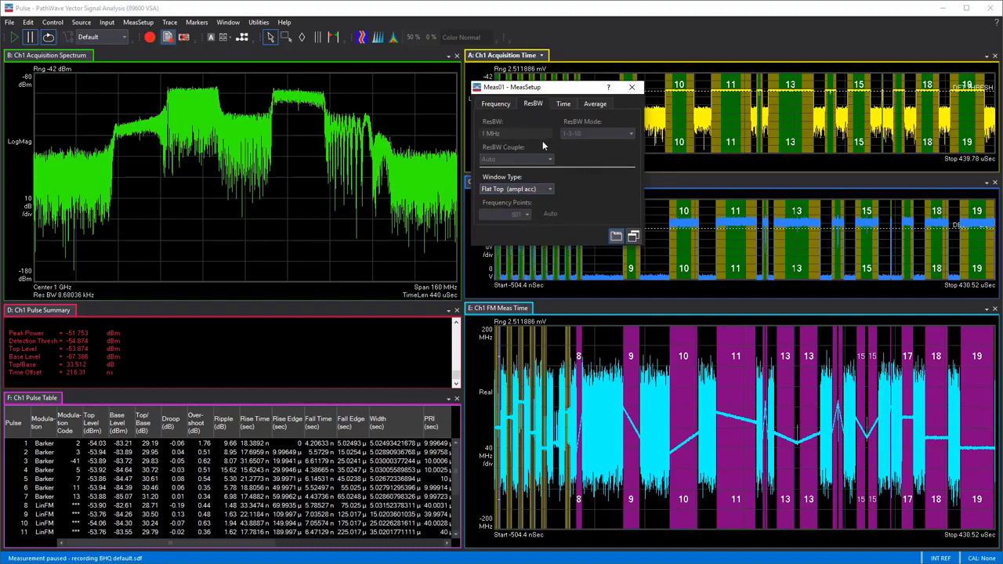
{"action": "left_click", "coordinate": [563, 106]}
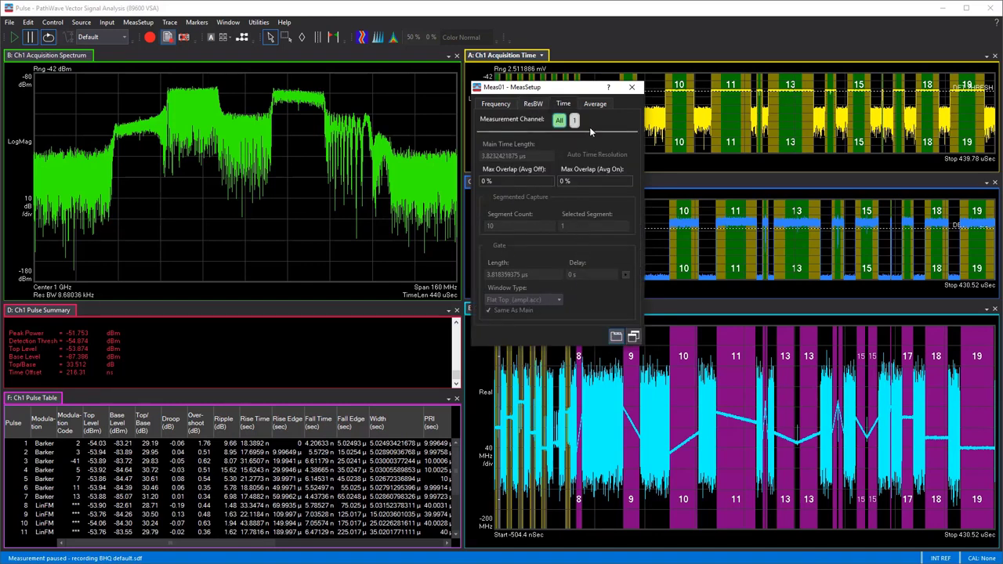
{"action": "left_click", "coordinate": [632, 87]}
Step: Open the pulse measurement's properties and set the pulse detection reference to Absolute
{"action": "left_click", "coordinate": [138, 23]}
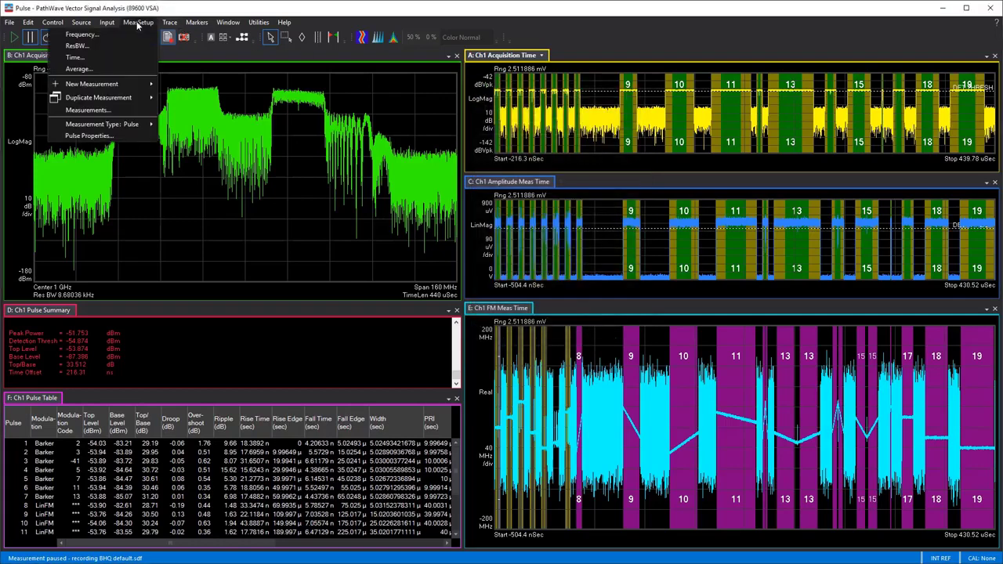
{"action": "mouse_move", "coordinate": [129, 128]}
{"action": "left_click", "coordinate": [90, 136]}
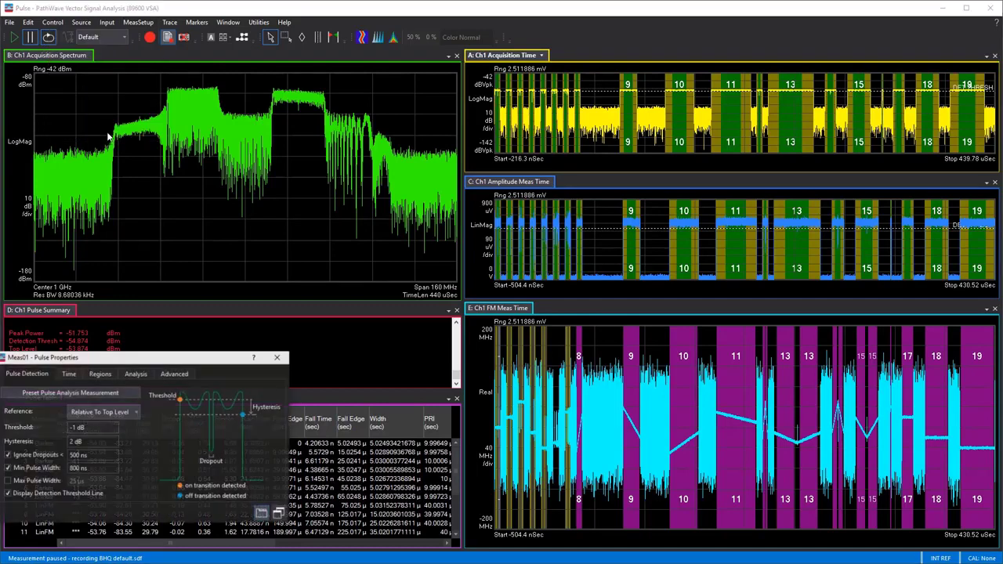
{"action": "left_click_drag", "start_coordinate": [204, 358], "coordinate": [698, 133]}
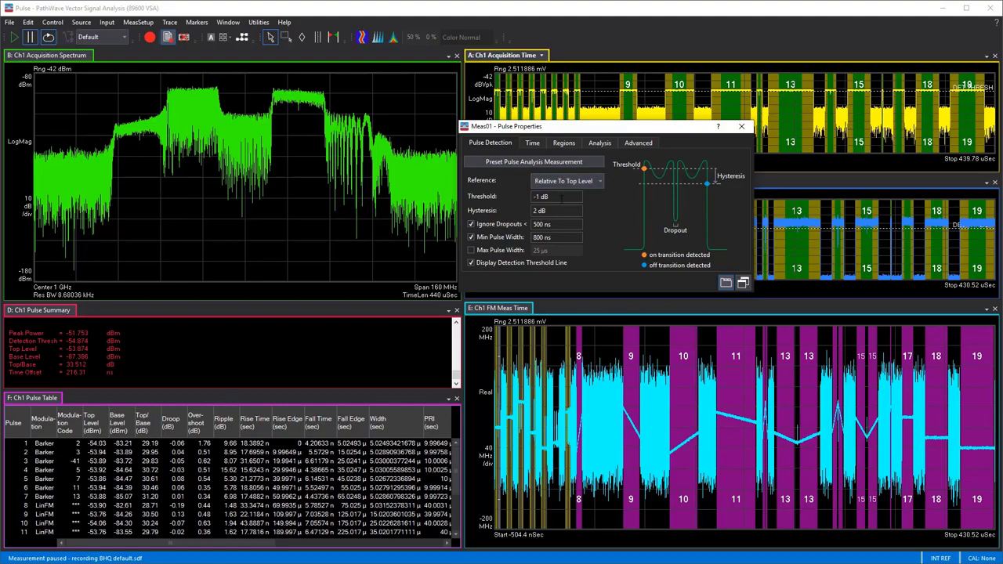
{"action": "left_click", "coordinate": [561, 198]}
{"action": "left_click", "coordinate": [598, 181]}
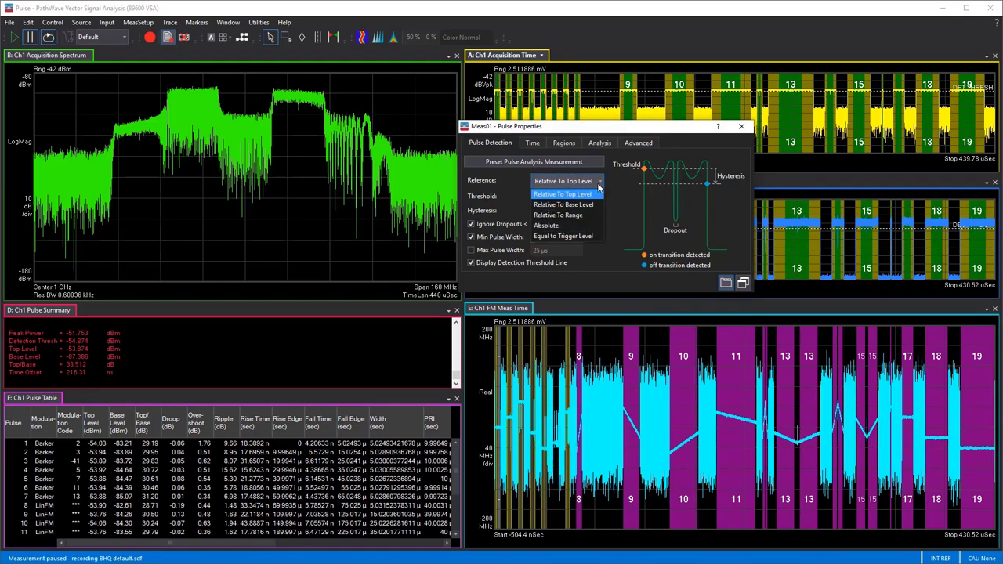
{"action": "left_click", "coordinate": [583, 227]}
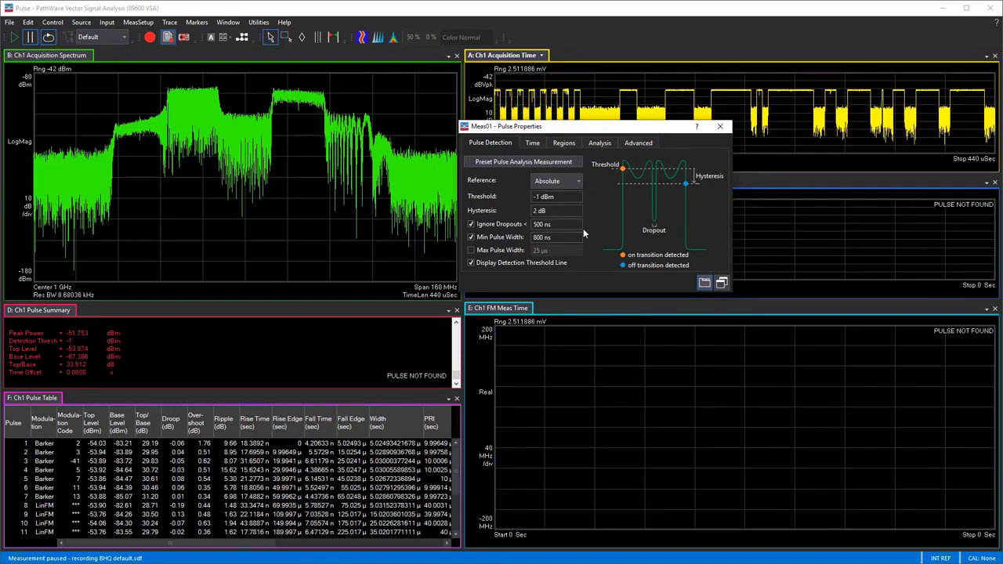
Step: Set the pulse detection threshold to -10 dBm and disable the minimum pulse width limit
{"action": "left_click", "coordinate": [556, 196]}
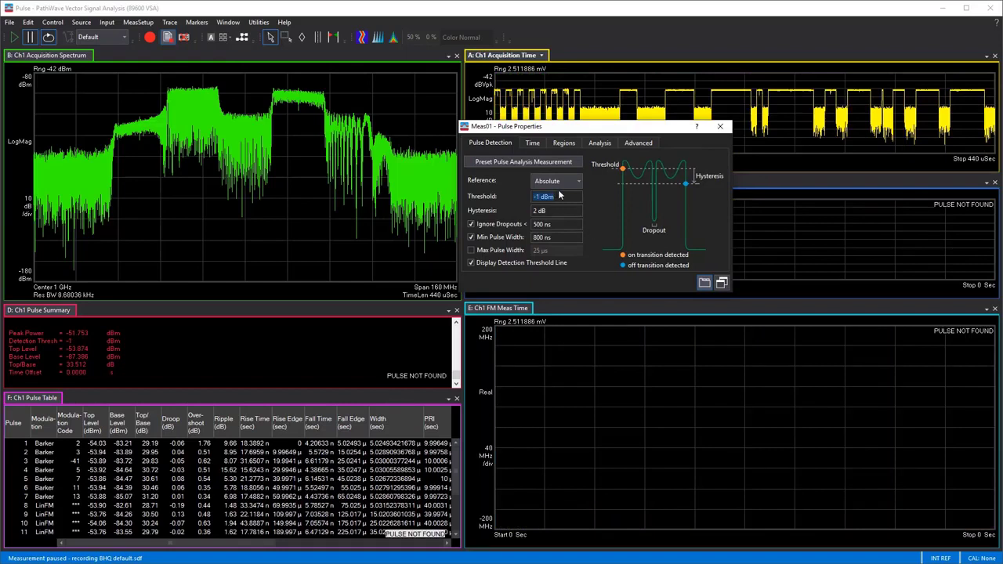
{"action": "type", "text": "-10"}
{"action": "key", "text": "Return"}
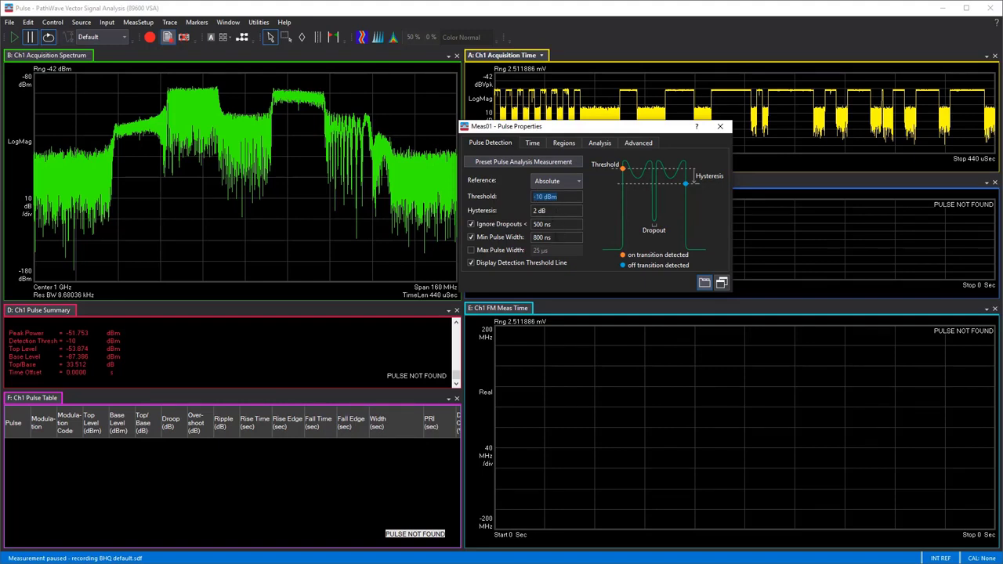
{"action": "left_click", "coordinate": [479, 240]}
Step: Resume playback of the recording and reopen the pulse measurement's properties, placing the window clear of the Acquisition Time trace
{"action": "left_click", "coordinate": [33, 40]}
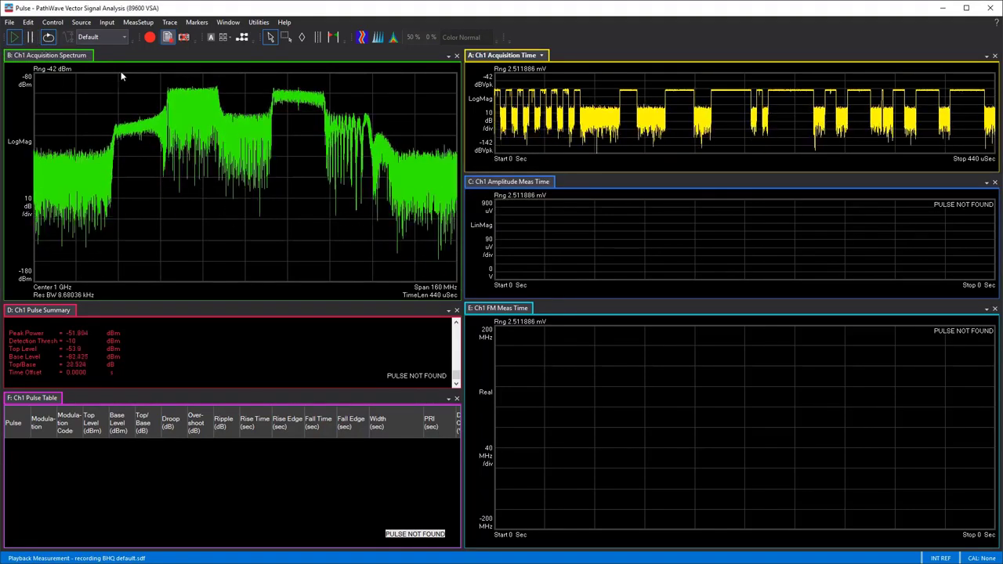
{"action": "left_click", "coordinate": [138, 22]}
{"action": "left_click", "coordinate": [121, 137]}
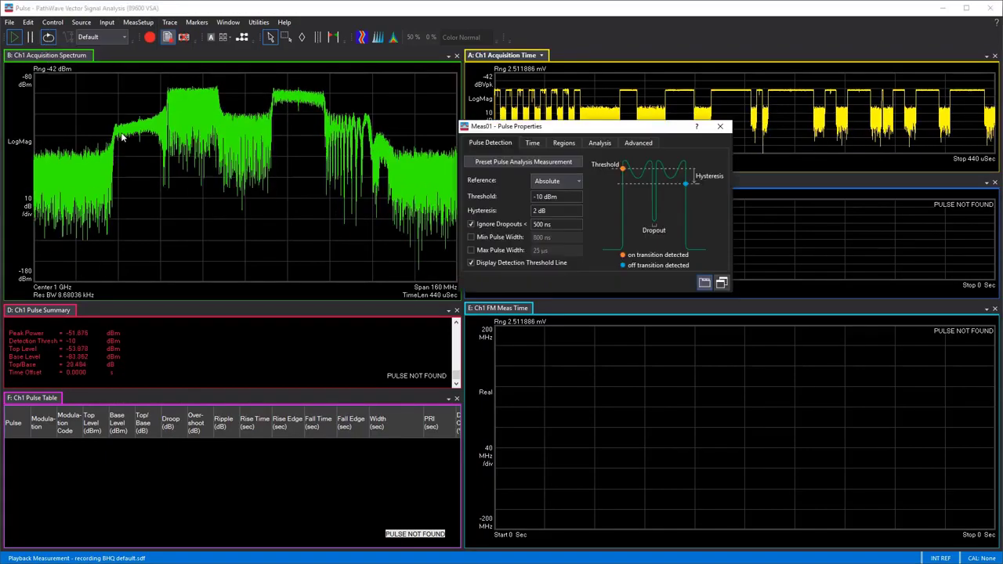
{"action": "mouse_move", "coordinate": [580, 132]}
{"action": "left_mouse_down"}
{"action": "mouse_move", "coordinate": [534, 364]}
{"action": "mouse_move", "coordinate": [610, 324]}
{"action": "mouse_move", "coordinate": [704, 321]}
{"action": "left_mouse_up"}
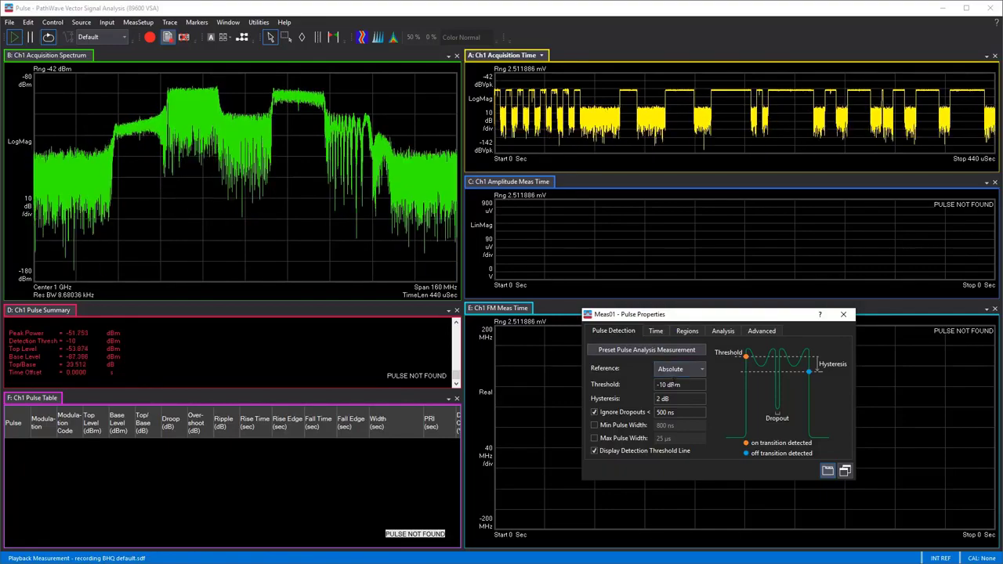
Step: Try absolute pulse detection thresholds of -25 dBm and -30 dBm
{"action": "left_click", "coordinate": [682, 385]}
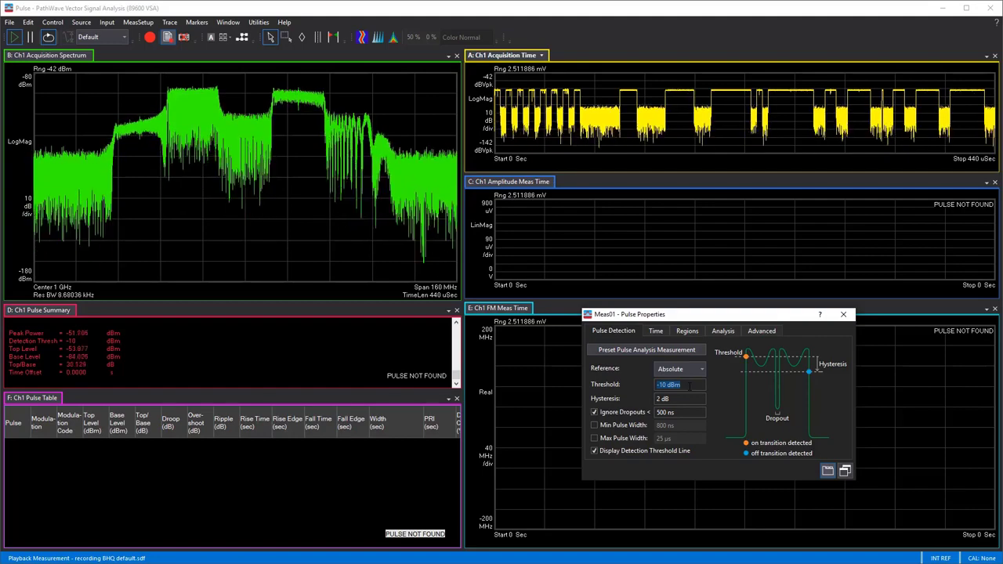
{"action": "type", "text": "-25"}
{"action": "key", "text": "Return"}
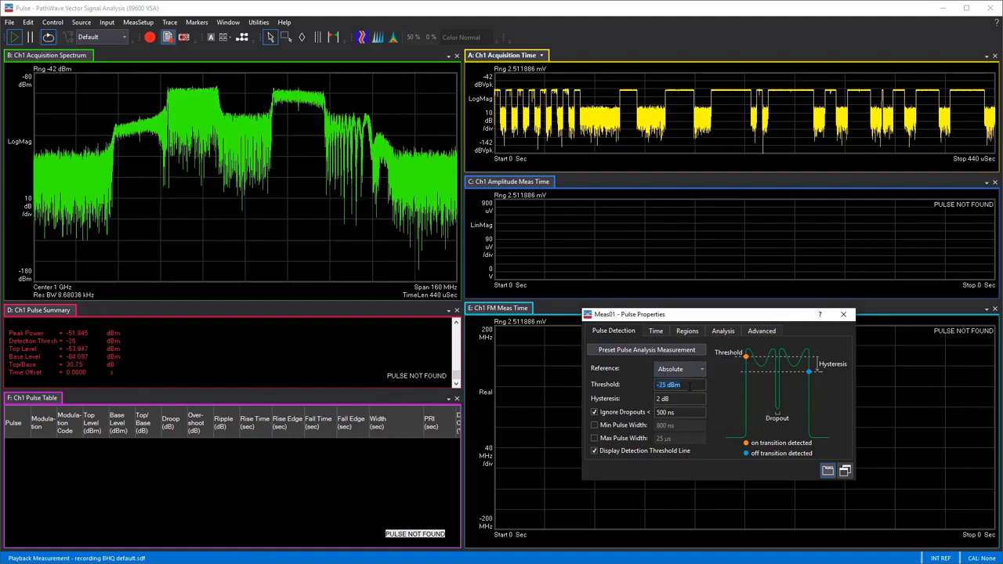
{"action": "left_click", "coordinate": [689, 384]}
{"action": "type", "text": "-30"}
{"action": "key", "text": "Return"}
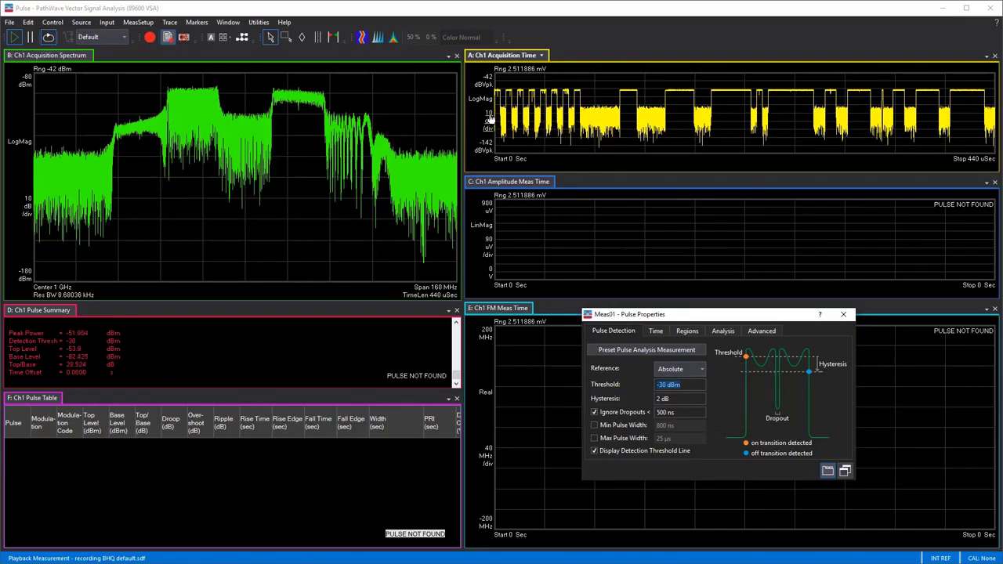
Step: Set the pulse detection reference to Relative To Top Level with a threshold of -10 dB
{"action": "left_click", "coordinate": [689, 372]}
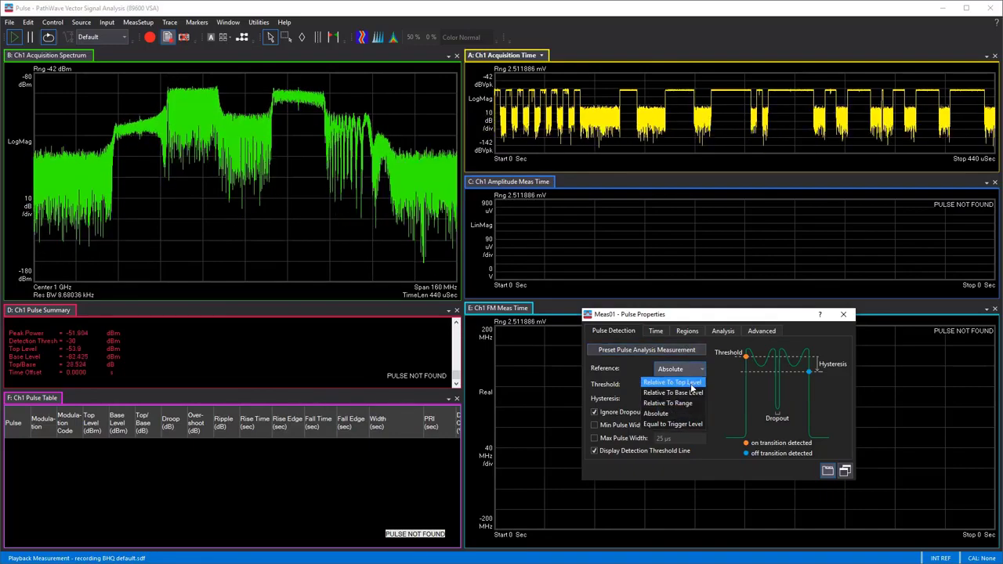
{"action": "left_click", "coordinate": [691, 382]}
{"action": "left_click", "coordinate": [691, 383]}
{"action": "type", "text": "-10"}
{"action": "key", "text": "Return"}
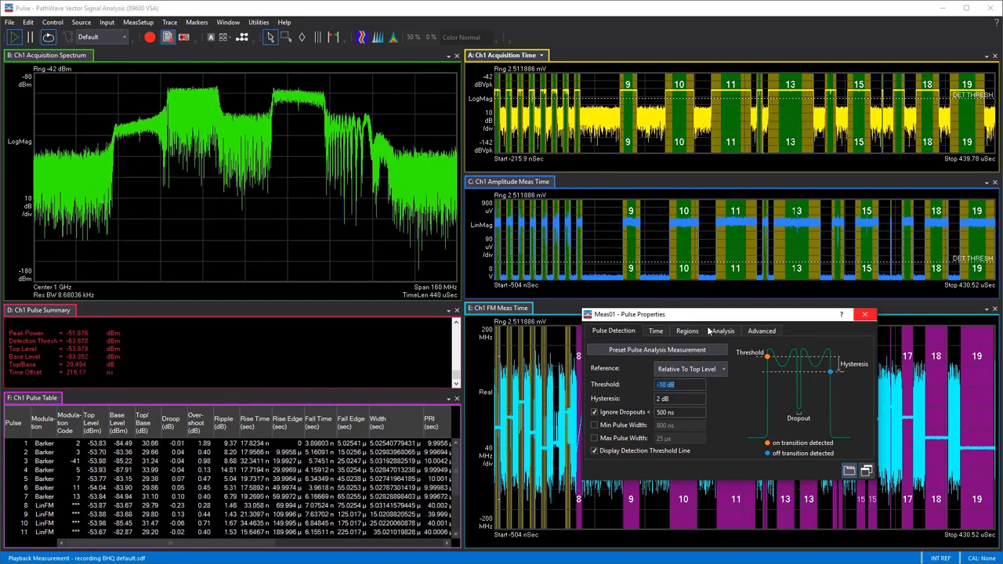
Step: Show the pulse time settings with the window clear of the time traces, and pause the playback
{"action": "left_click", "coordinate": [654, 331]}
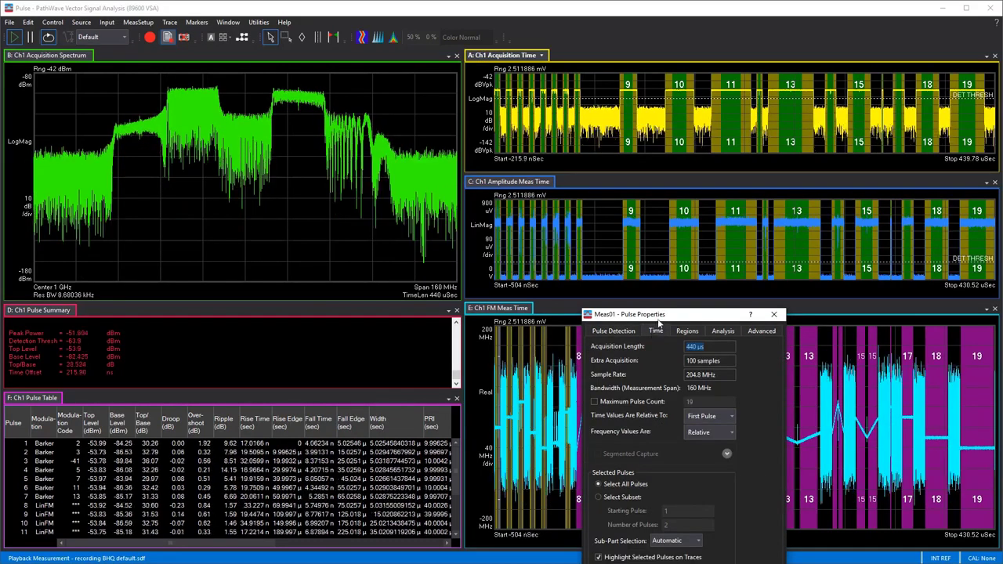
{"action": "left_click_drag", "start_coordinate": [659, 321], "coordinate": [539, 122]}
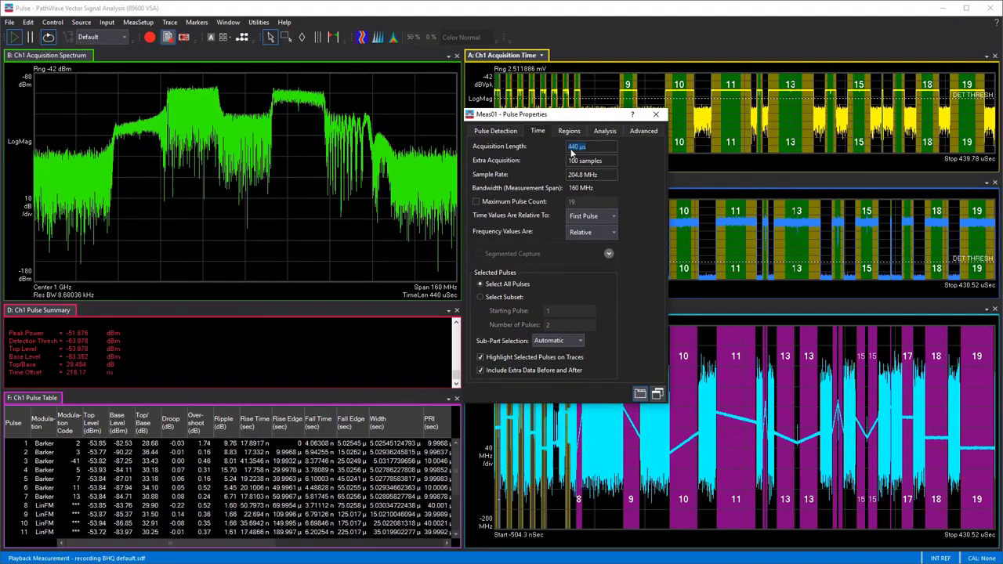
{"action": "left_click_drag", "start_coordinate": [580, 117], "coordinate": [321, 136]}
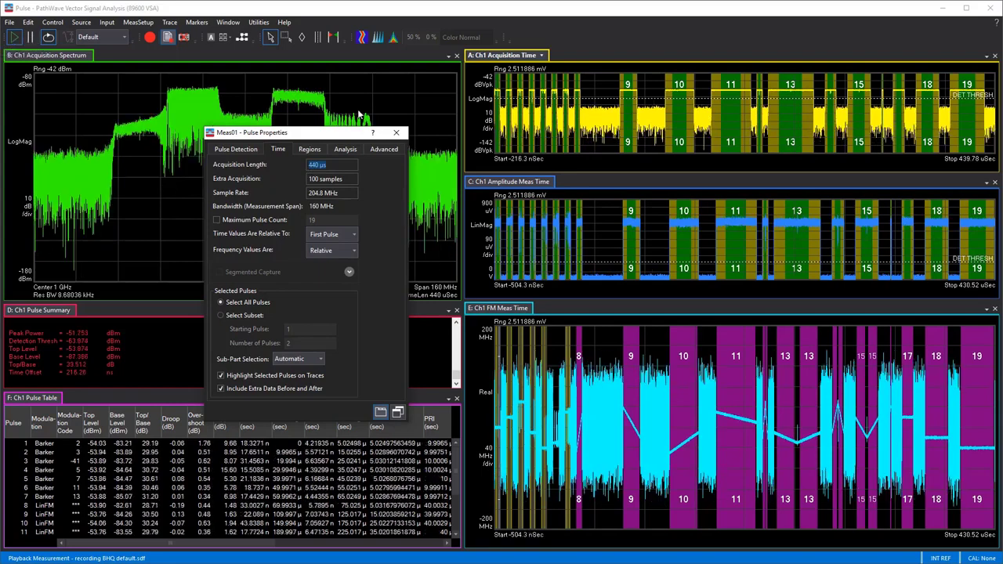
{"action": "left_click", "coordinate": [28, 37]}
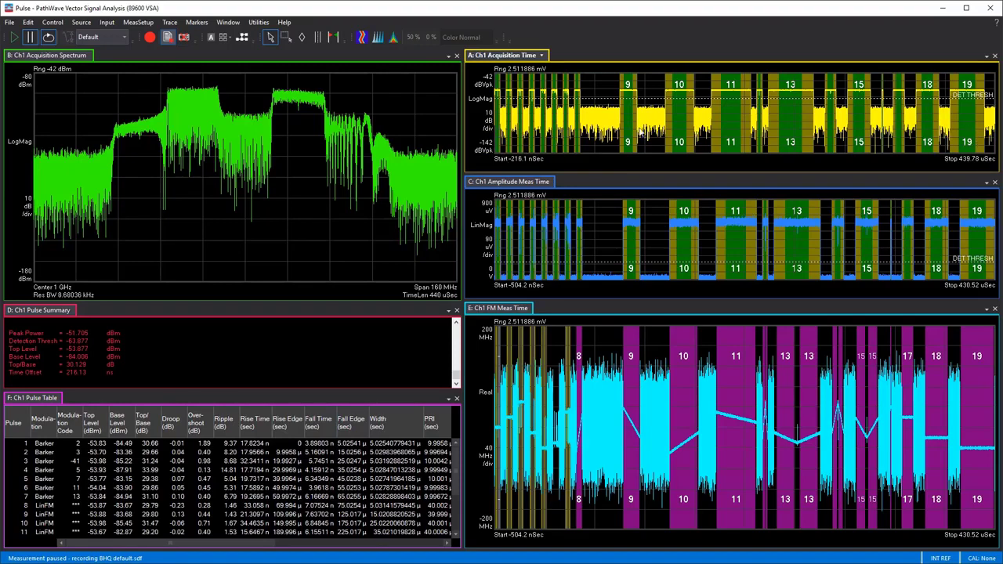
Step: Enable the maximum pulse count in the pulse time settings and limit it to 10
{"action": "left_click", "coordinate": [138, 22]}
{"action": "left_click", "coordinate": [110, 135]}
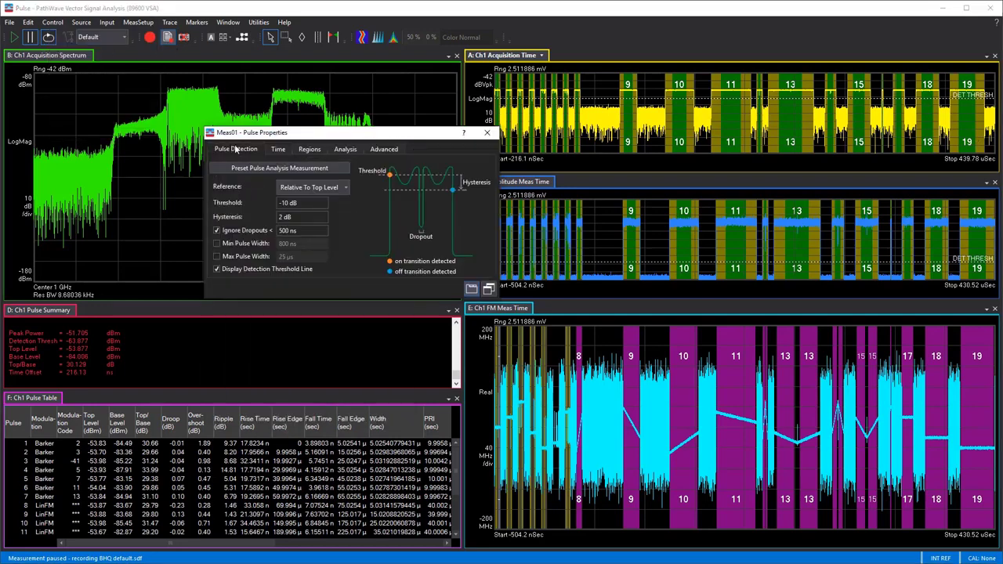
{"action": "left_click", "coordinate": [279, 150]}
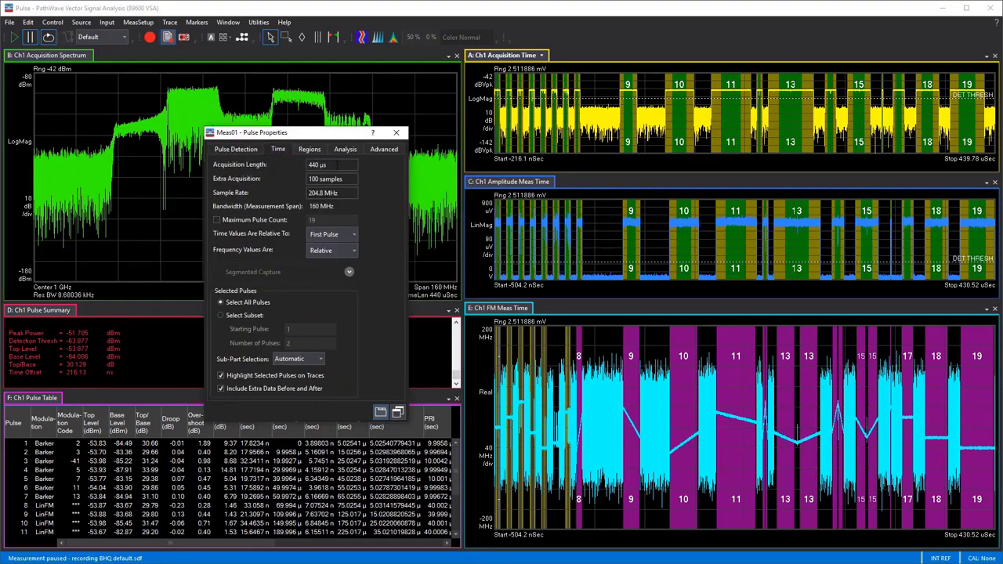
{"action": "left_click", "coordinate": [329, 193]}
{"action": "left_click", "coordinate": [228, 222]}
{"action": "type", "text": "10"}
{"action": "key", "text": "Return"}
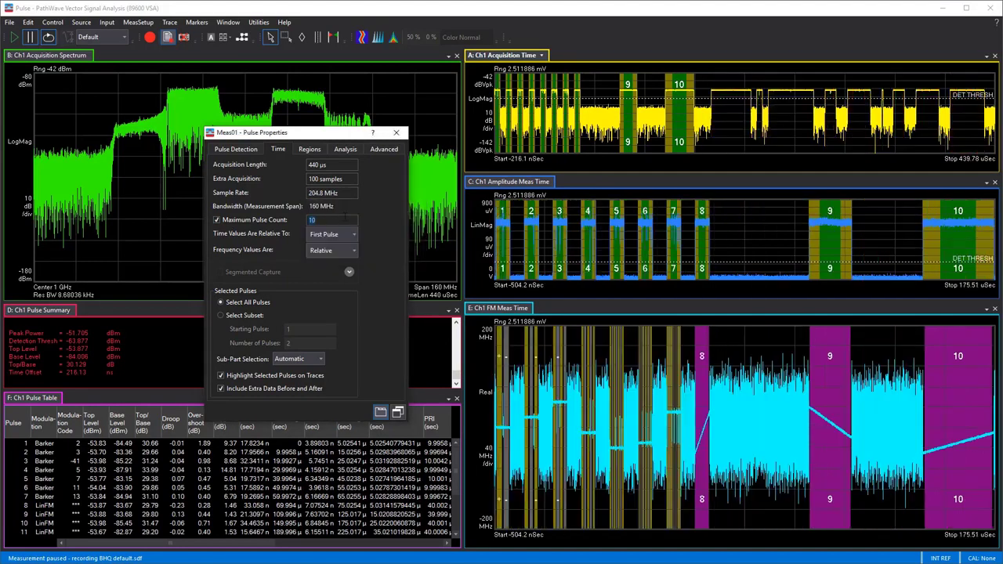
Step: Move the properties window off the Width and PRI columns and set the maximum pulse count to 5
{"action": "left_click_drag", "start_coordinate": [332, 134], "coordinate": [292, 144]}
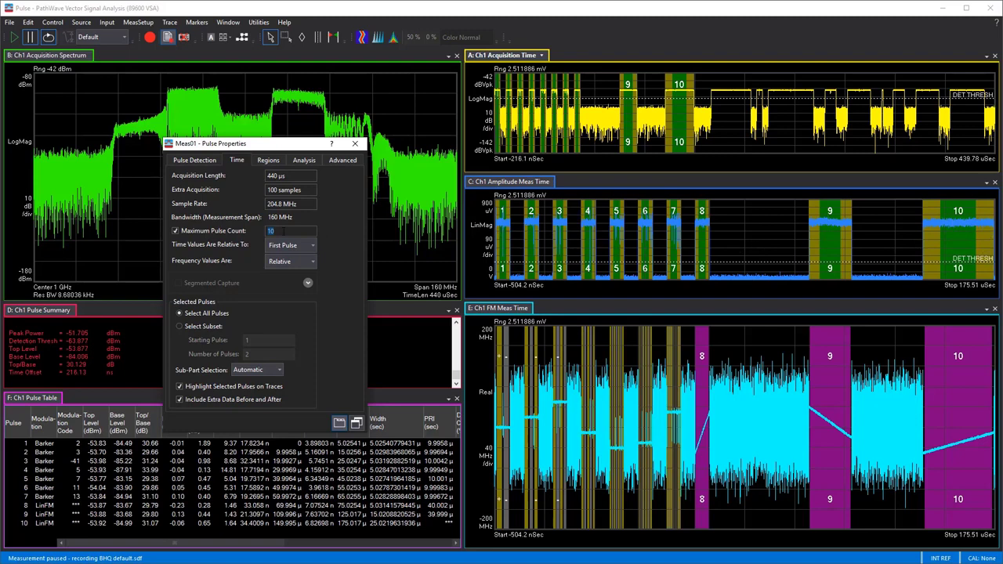
{"action": "type", "text": "5"}
{"action": "key", "text": "Return"}
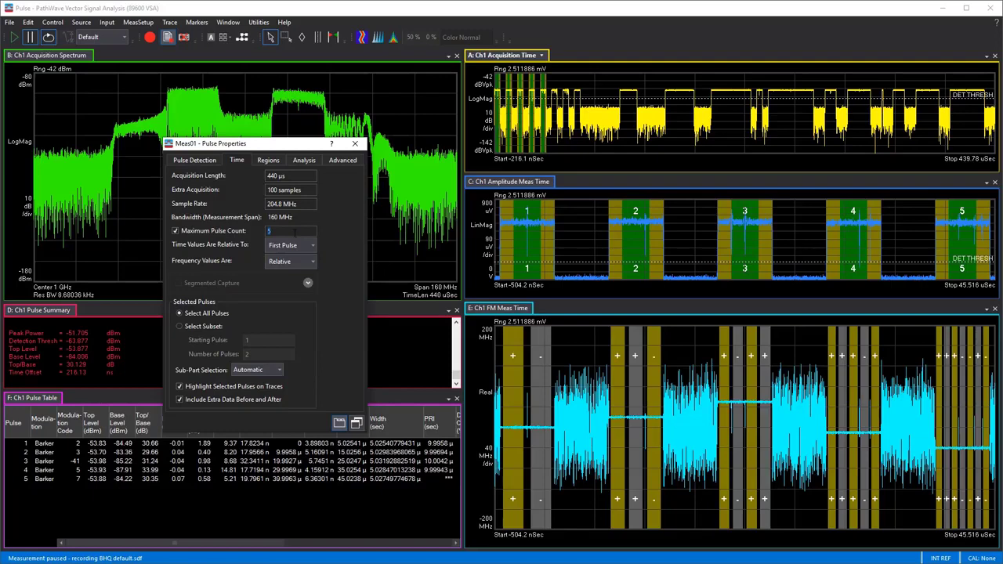
Step: Set the maximum pulse count to 19 and check the options for the time reference and frequency values
{"action": "type", "text": "19"}
{"action": "key", "text": "Return"}
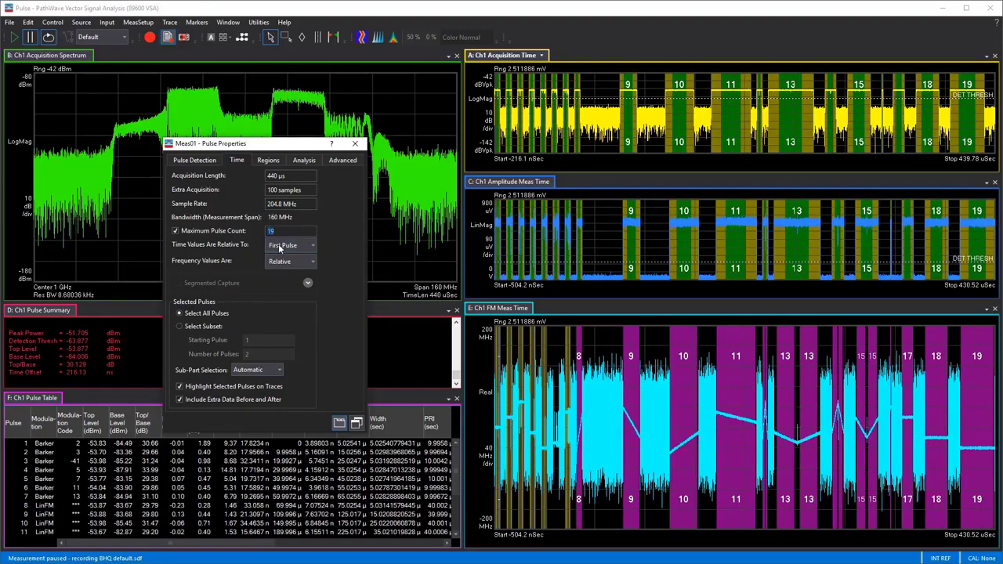
{"action": "left_click", "coordinate": [310, 246]}
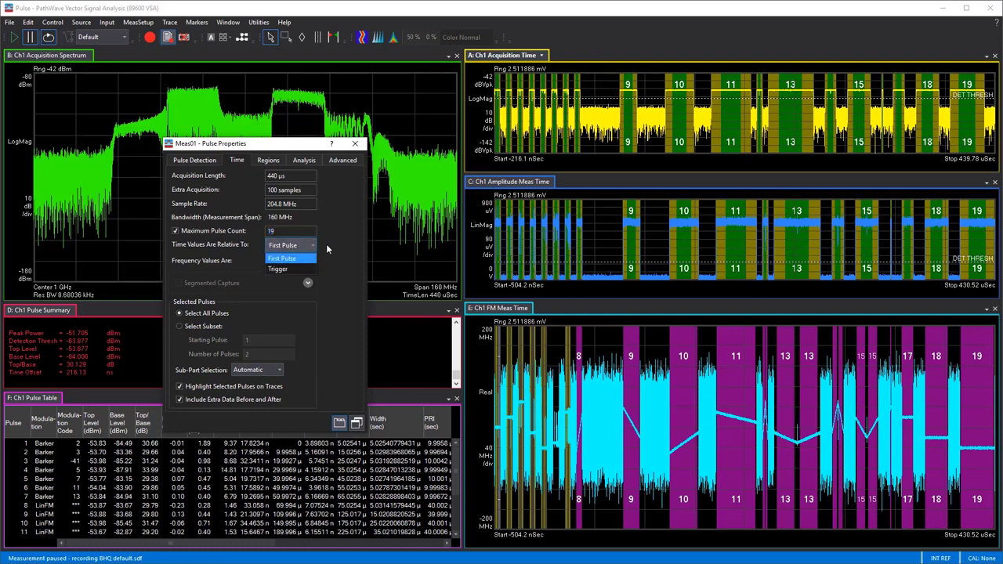
{"action": "left_click", "coordinate": [326, 244]}
{"action": "left_click", "coordinate": [312, 262]}
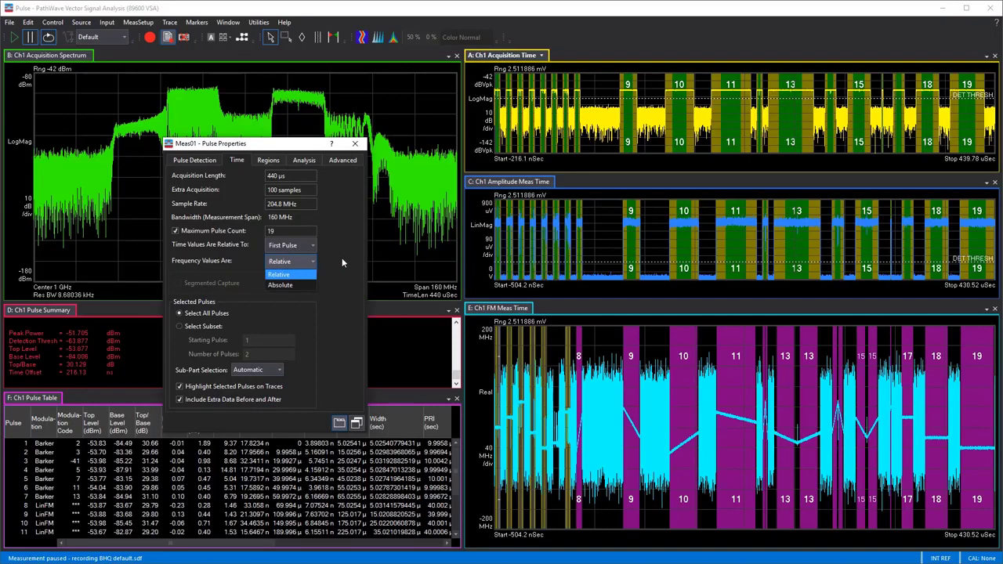
{"action": "left_click", "coordinate": [341, 263]}
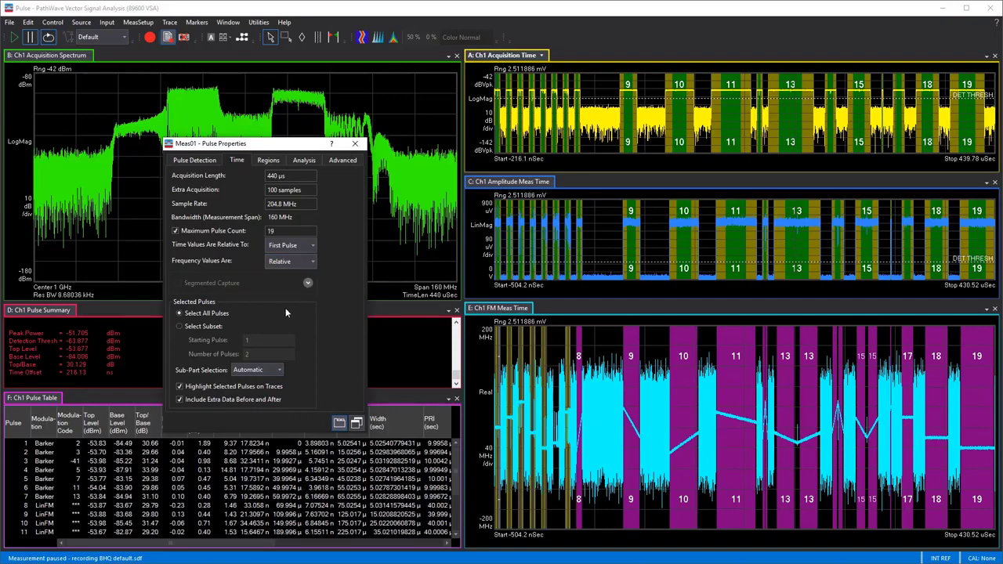
Step: Review the pulse region settings, including the rise, fall and width thresholds, amplitude domain and top/base calculation methods
{"action": "left_click", "coordinate": [266, 160]}
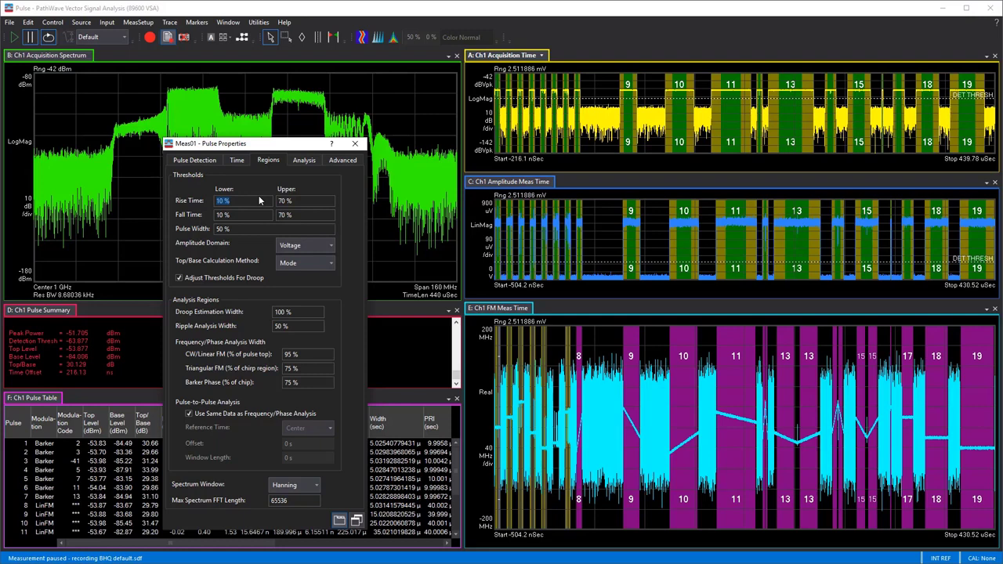
{"action": "left_click", "coordinate": [218, 229]}
{"action": "left_click", "coordinate": [304, 246]}
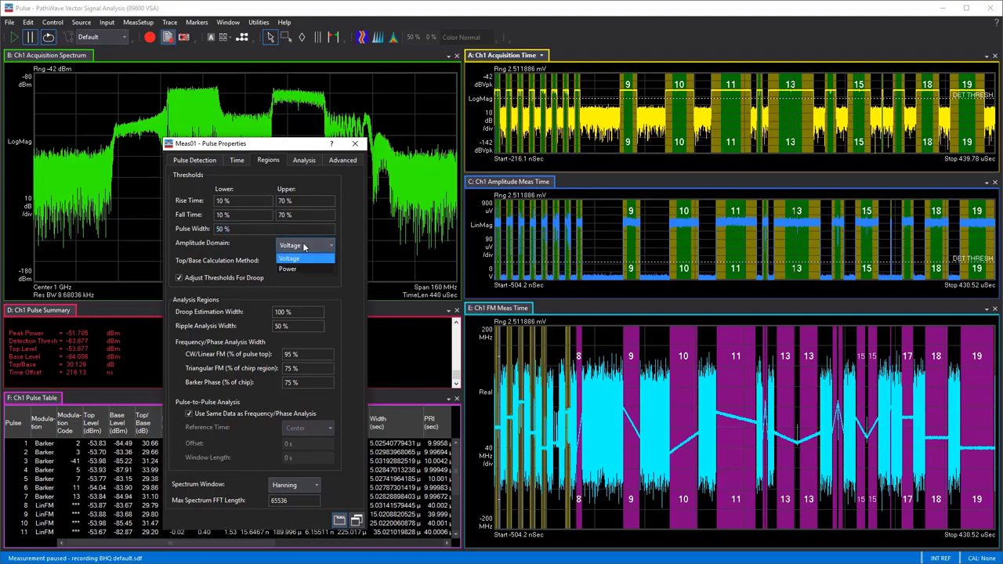
{"action": "left_click", "coordinate": [301, 258]}
{"action": "left_click", "coordinate": [305, 263]}
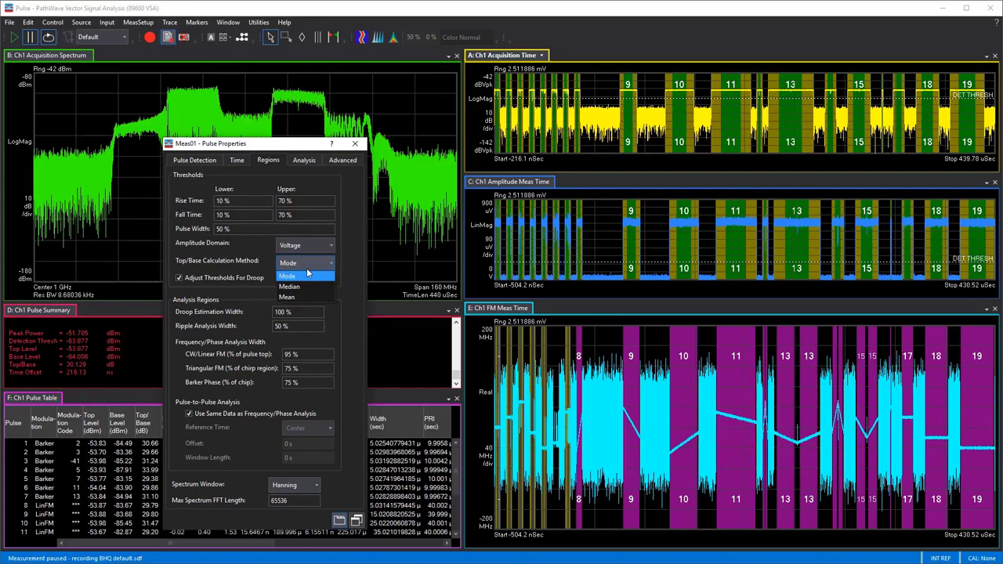
{"action": "left_click", "coordinate": [253, 265]}
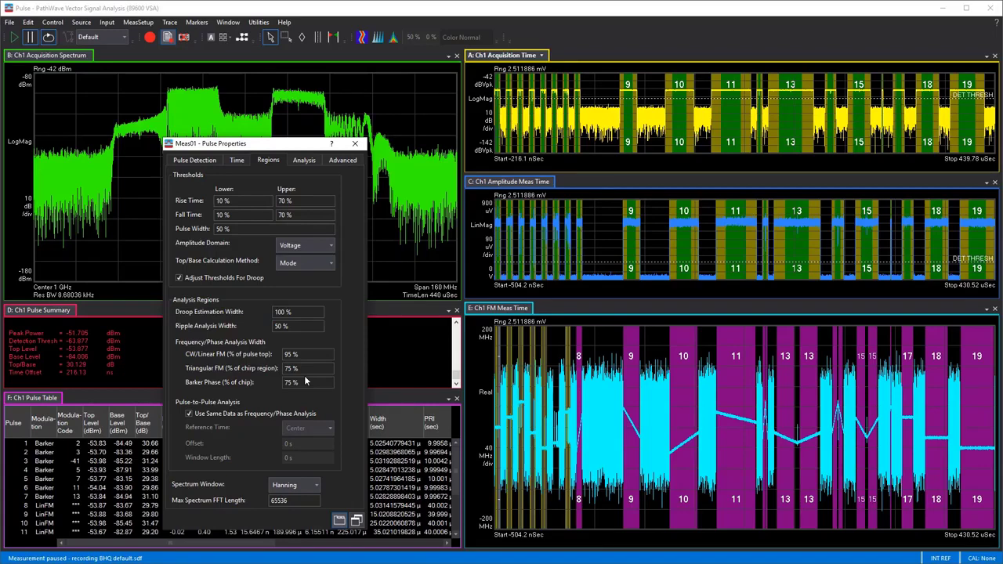
Step: Review the advanced pulse settings for trends, histograms, measurement pause and the acquisition spectrogram, and close the properties
{"action": "left_click", "coordinate": [333, 160]}
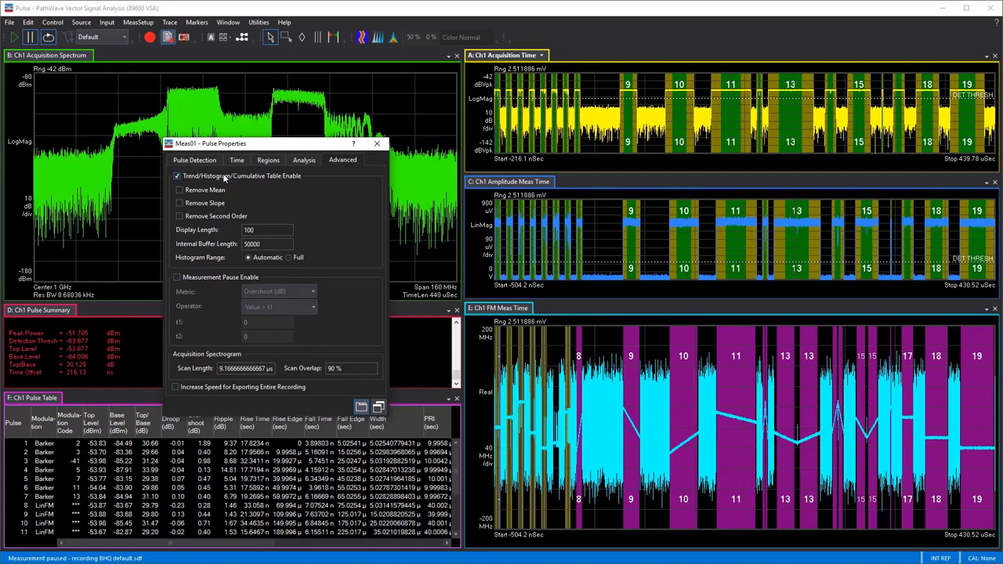
{"action": "left_click_drag", "start_coordinate": [263, 144], "coordinate": [617, 111]}
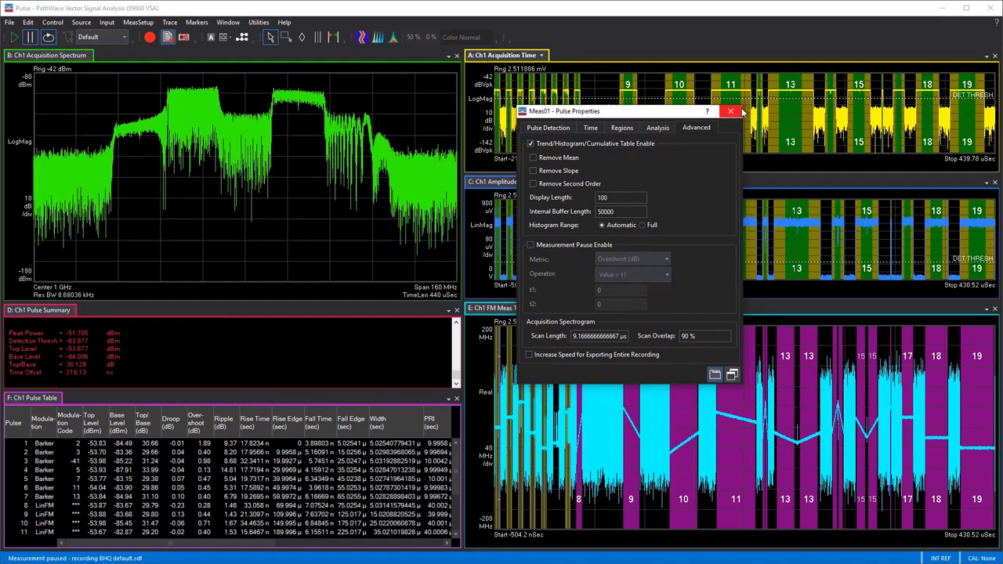
{"action": "left_click", "coordinate": [732, 111]}
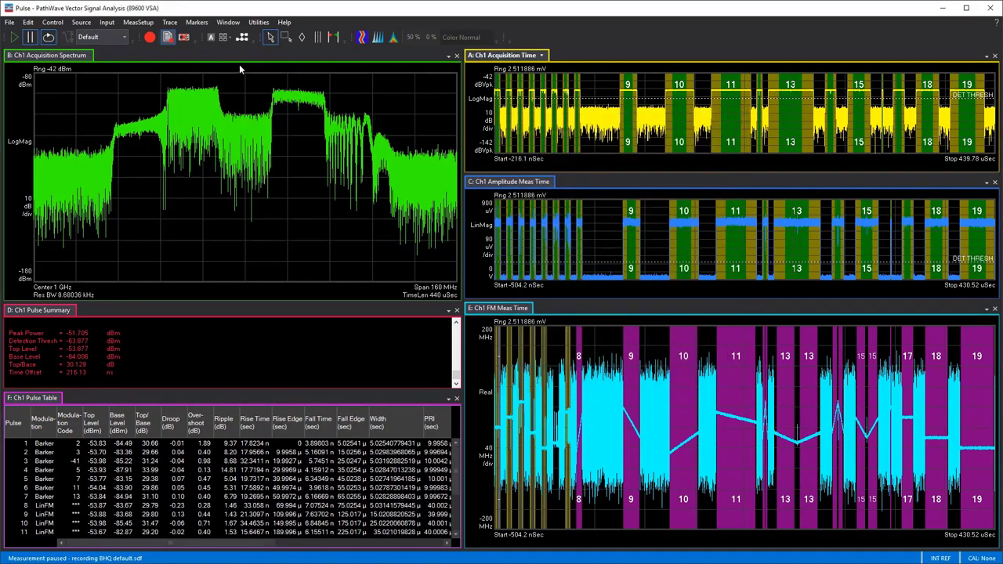
Step: Play the recording, enlarge the Pulse Table by shrinking the Acquisition Spectrum and Pulse Summary traces, and pause the measurement
{"action": "left_click", "coordinate": [13, 38]}
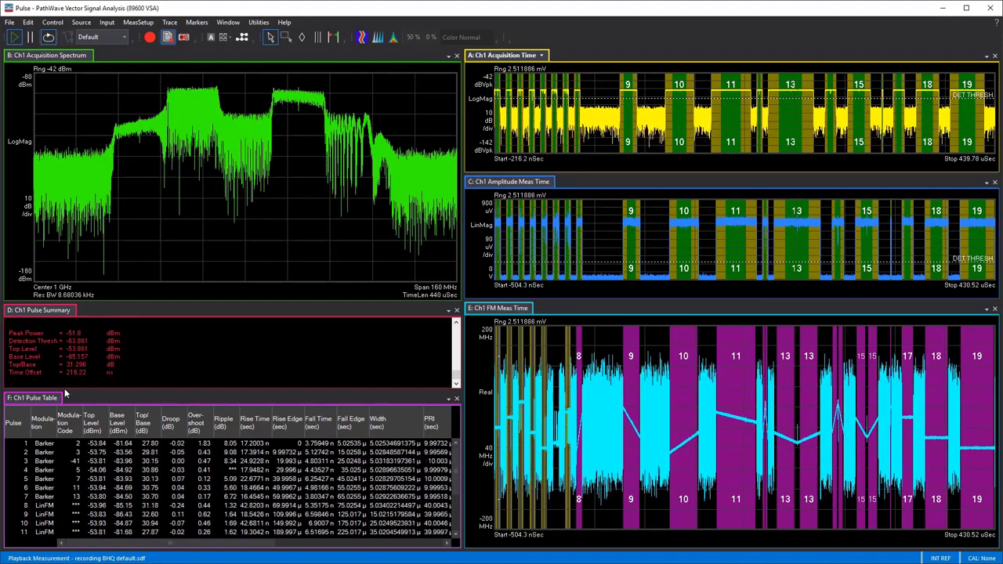
{"action": "left_click_drag", "start_coordinate": [66, 392], "coordinate": [102, 128]}
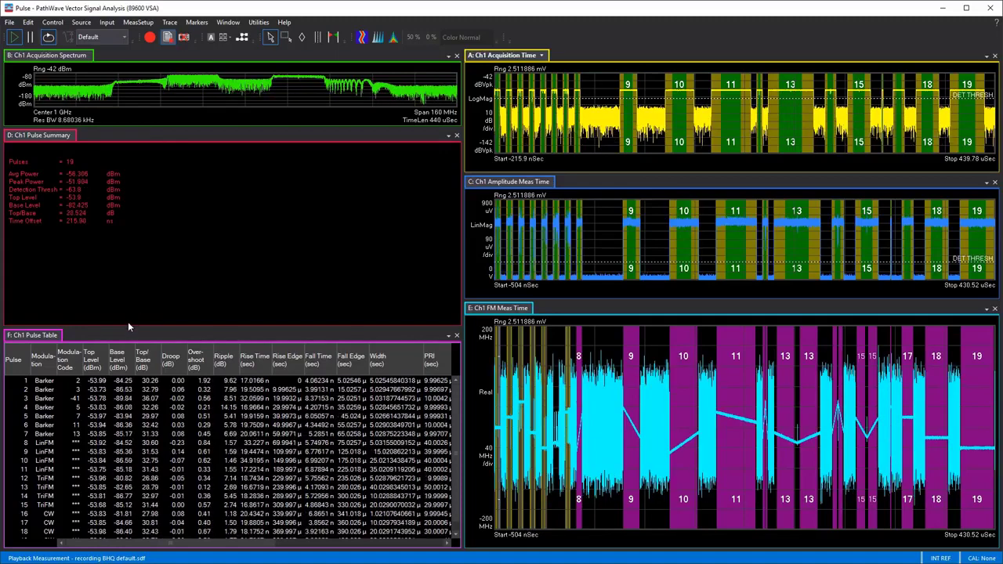
{"action": "left_click_drag", "start_coordinate": [130, 328], "coordinate": [150, 225]}
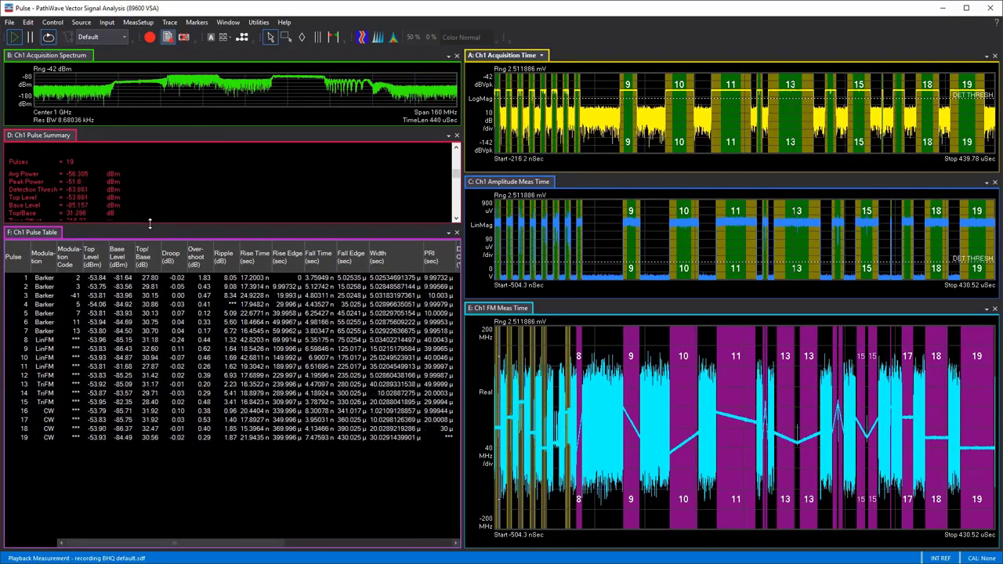
{"action": "left_click", "coordinate": [29, 37]}
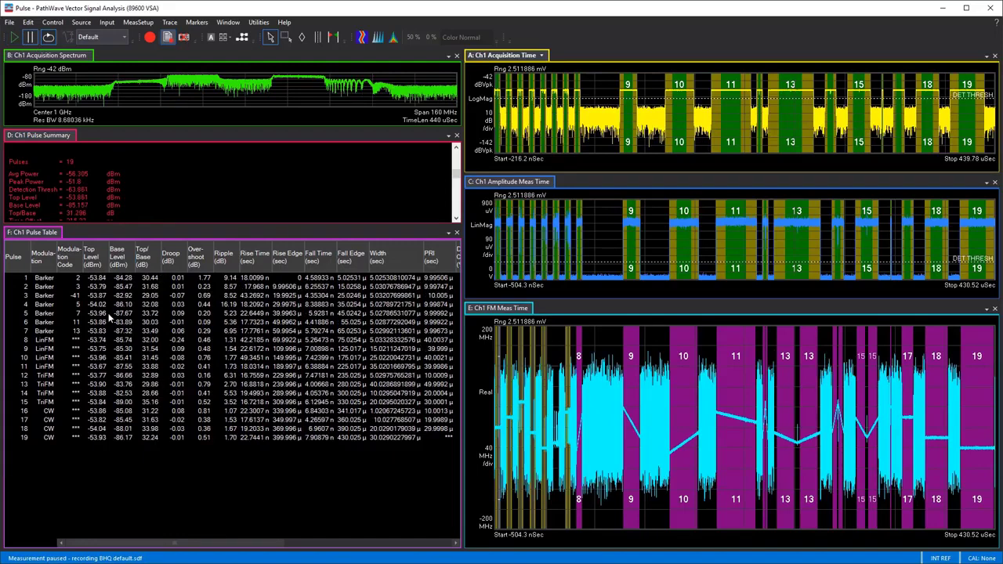
Step: Open the Pulse Table's column visibility settings and hide the Modulation Code, Base Level and Top/Base columns
{"action": "mouse_move", "coordinate": [147, 547]}
{"action": "left_mouse_down"}
{"action": "mouse_move", "coordinate": [371, 543]}
{"action": "mouse_move", "coordinate": [129, 539]}
{"action": "left_mouse_up"}
{"action": "right_click", "coordinate": [117, 257]}
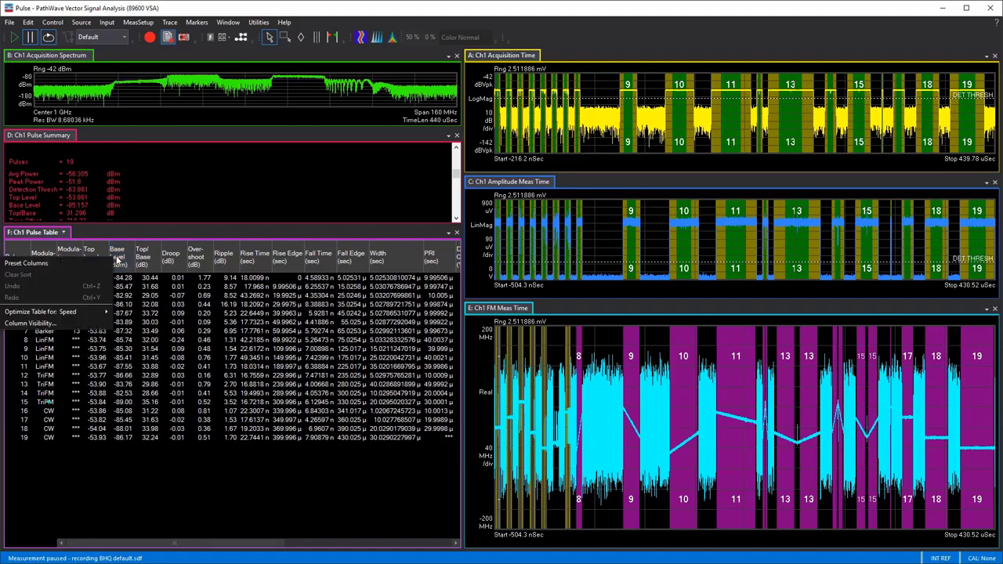
{"action": "left_click", "coordinate": [67, 322]}
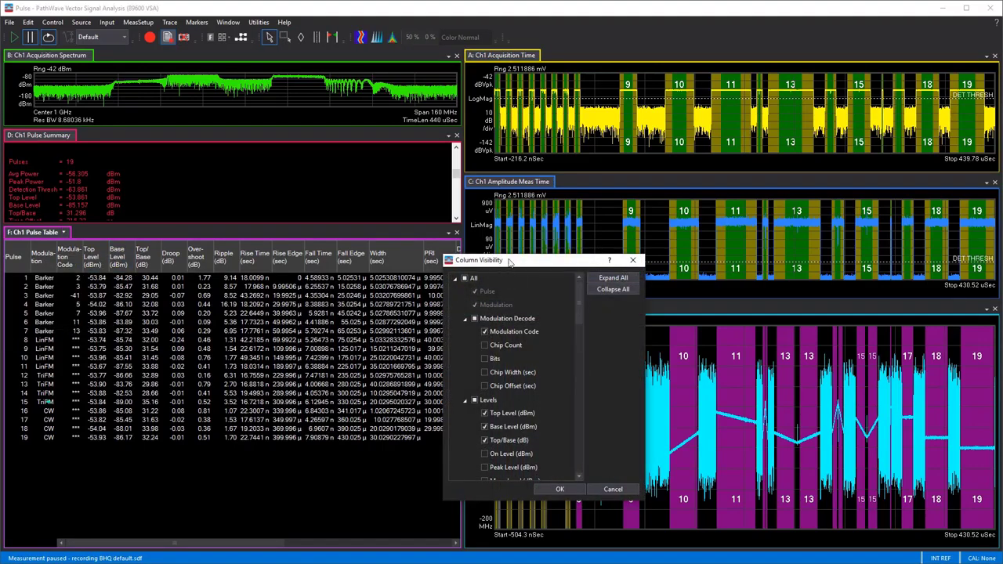
{"action": "left_click_drag", "start_coordinate": [510, 263], "coordinate": [516, 206]}
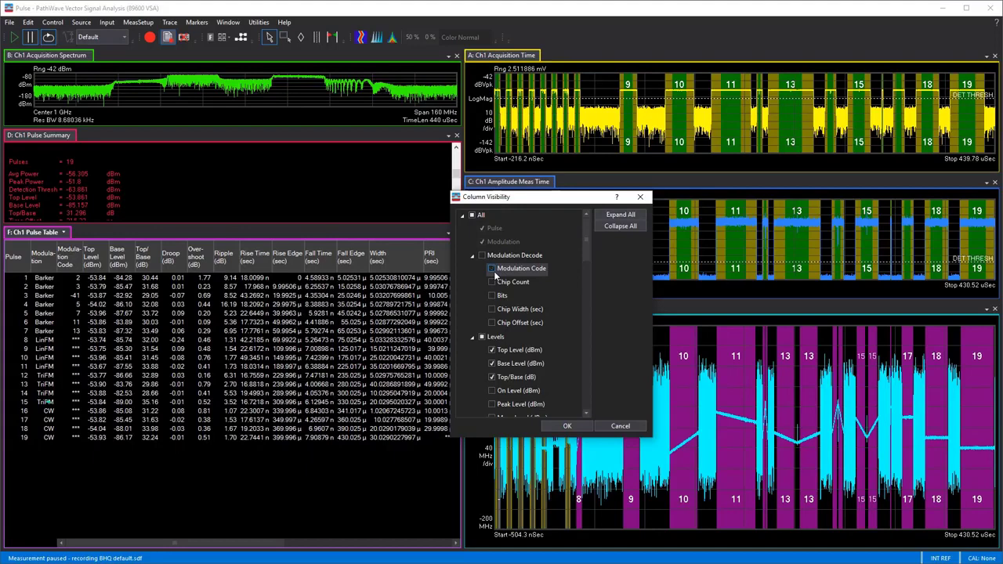
{"action": "left_click", "coordinate": [473, 257]}
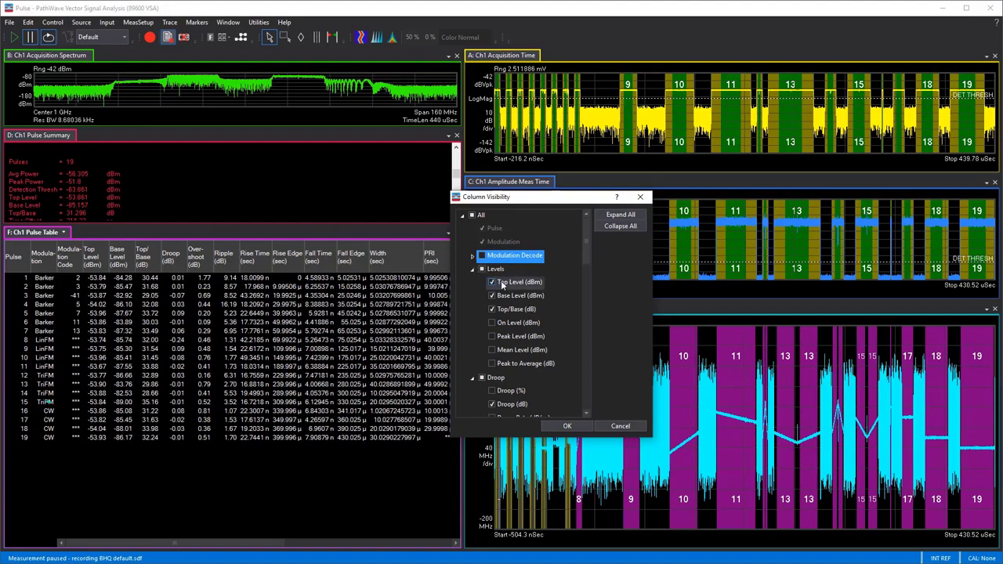
{"action": "left_click", "coordinate": [501, 295]}
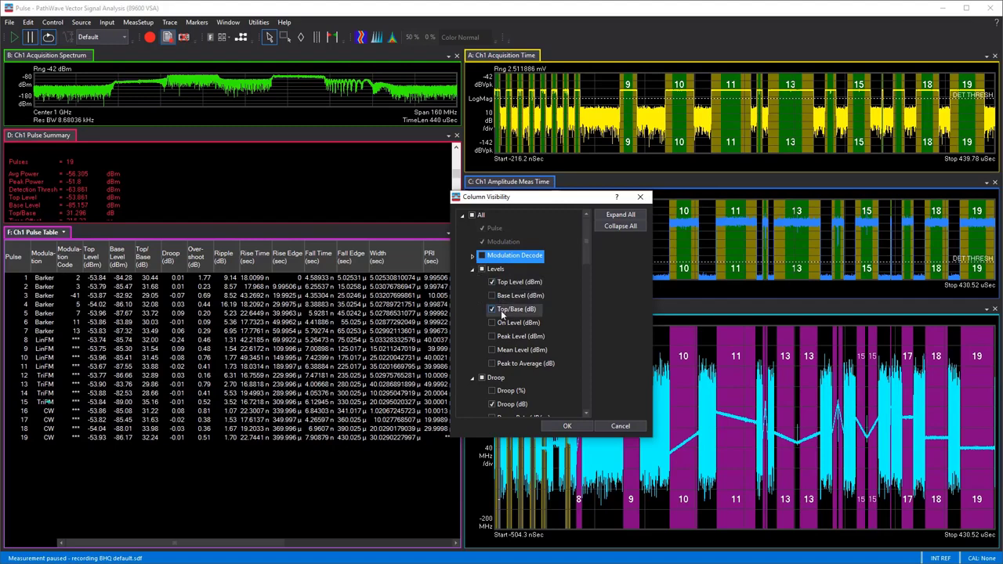
{"action": "left_click", "coordinate": [471, 270]}
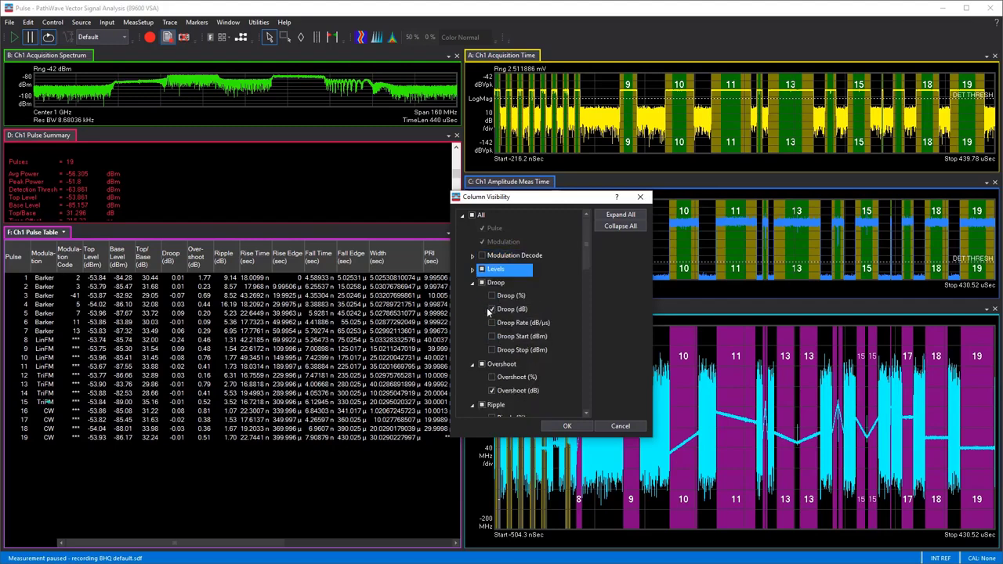
Step: Hide the Droop (dB), Overshoot (dB) and Ripple (dB) columns
{"action": "left_click", "coordinate": [473, 284]}
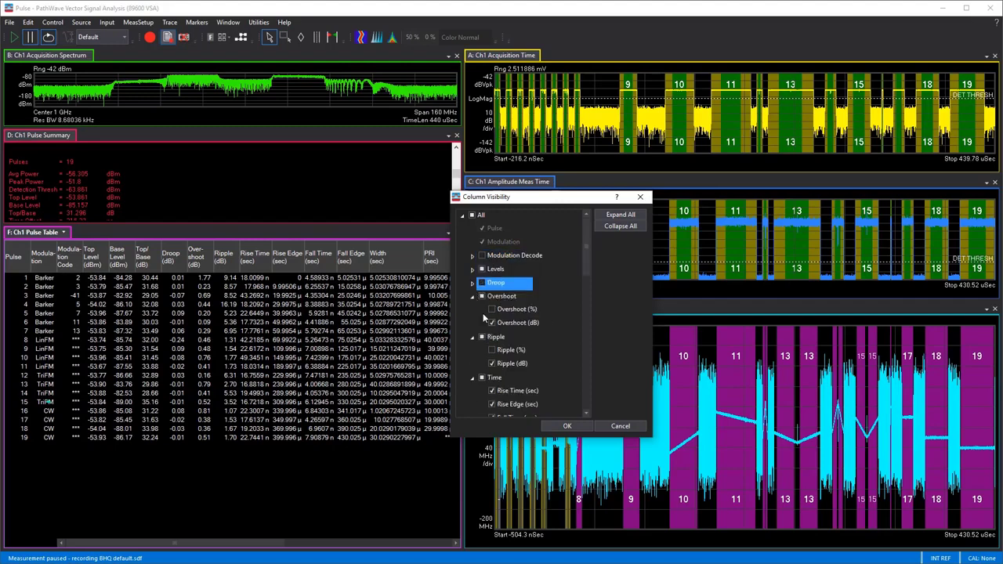
{"action": "left_click", "coordinate": [472, 297]}
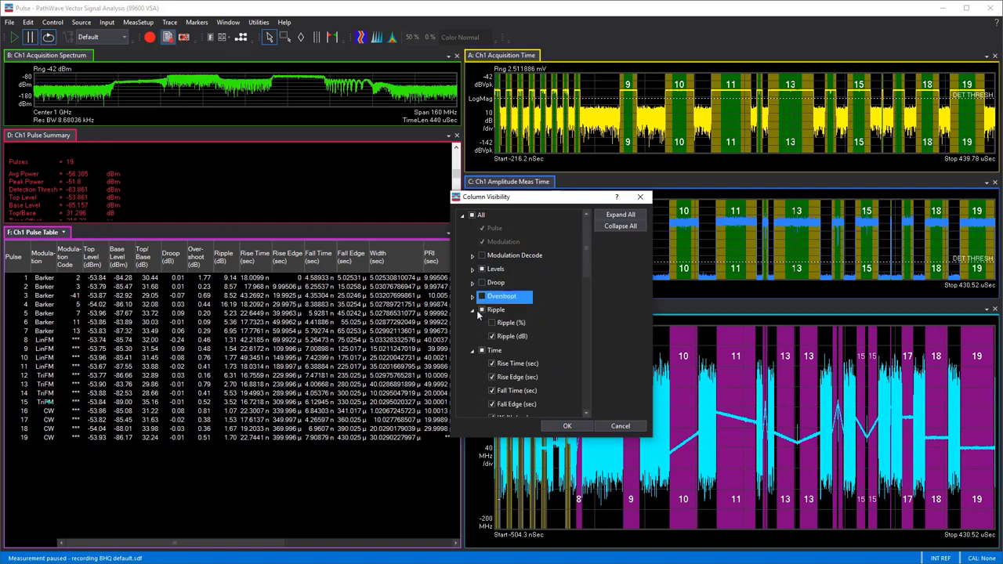
{"action": "left_click", "coordinate": [473, 310]}
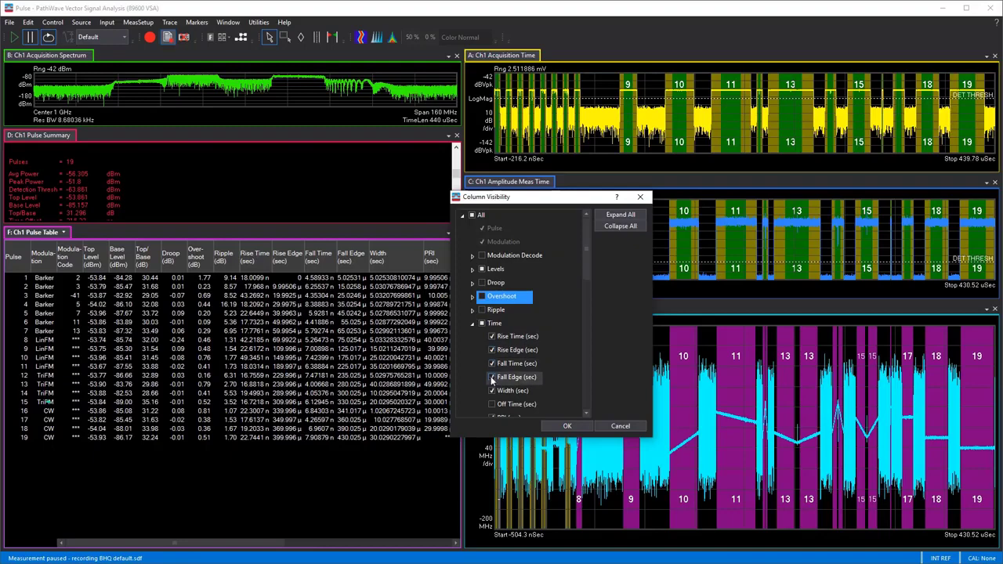
Step: Hide the Rise Time, Rise Edge, Fall Time and Fall Edge columns in the Time group
{"action": "left_click", "coordinate": [492, 378]}
{"action": "left_click", "coordinate": [492, 364]}
{"action": "left_click", "coordinate": [492, 350]}
{"action": "left_click", "coordinate": [492, 337]}
{"action": "scroll", "coordinate": [502, 354], "scroll_direction": "down", "scroll_amount": 1}
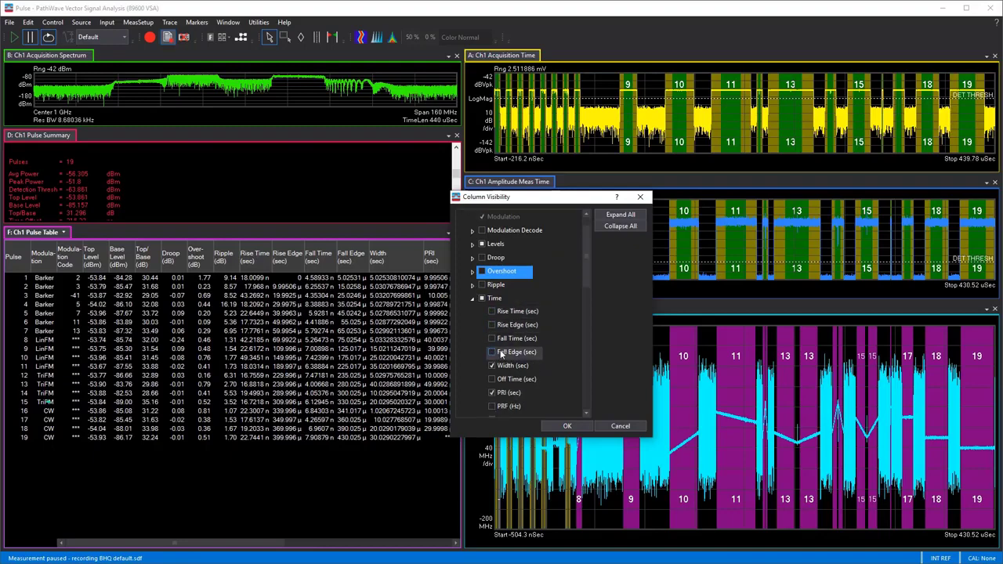
{"action": "scroll", "coordinate": [501, 354], "scroll_direction": "down", "scroll_amount": 1}
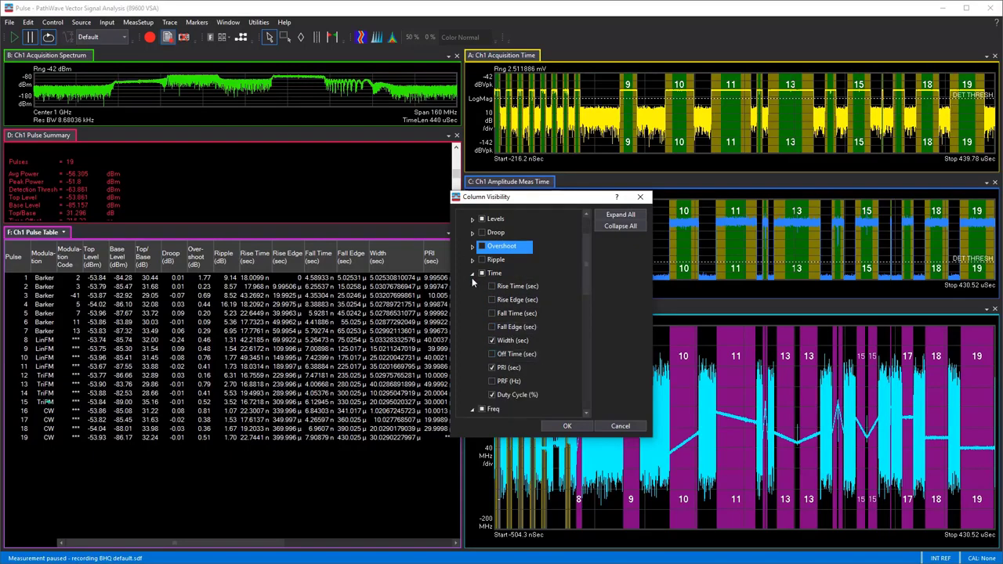
{"action": "left_click", "coordinate": [472, 276]}
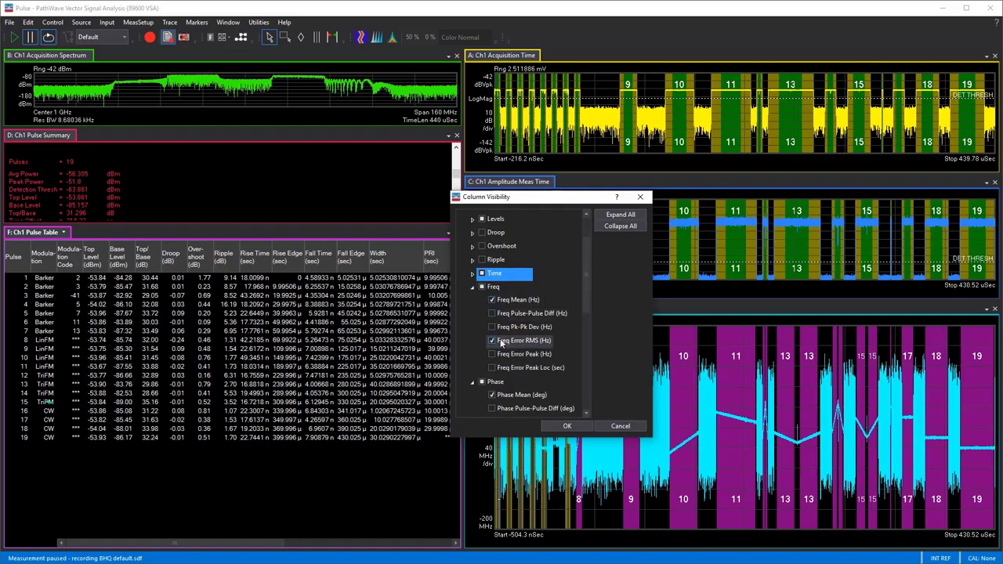
Step: Hide the Freq Error RMS, Phase Error RMS and all Best-Fit FM columns, and apply the column selection to the Pulse Table
{"action": "left_click", "coordinate": [472, 288]}
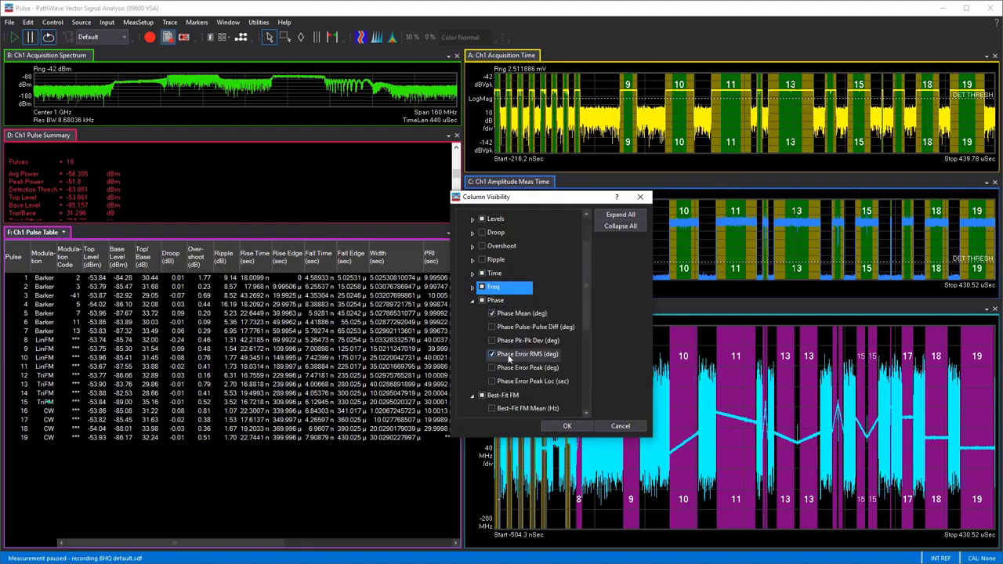
{"action": "left_click", "coordinate": [473, 300]}
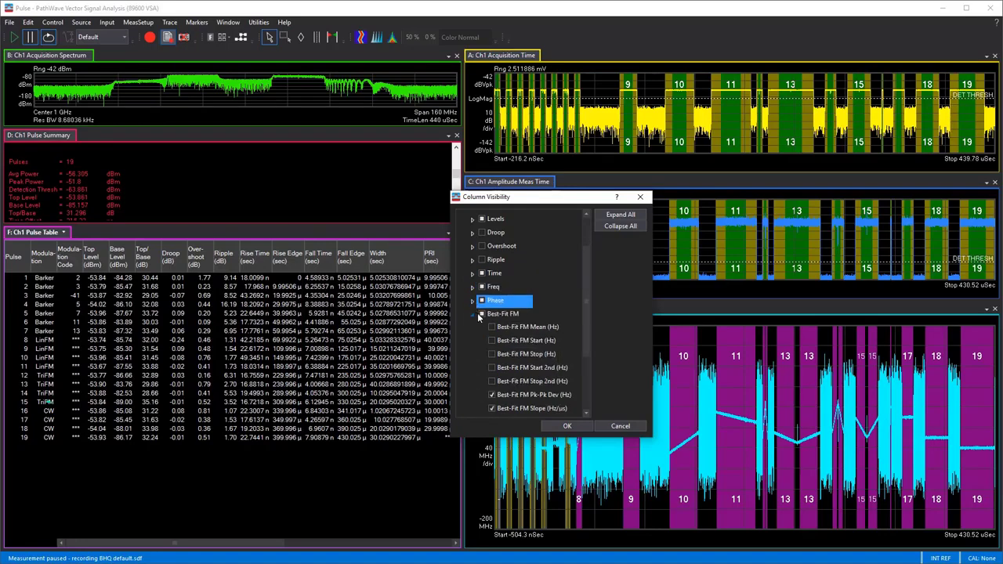
{"action": "left_click", "coordinate": [481, 314]}
{"action": "left_click", "coordinate": [472, 314]}
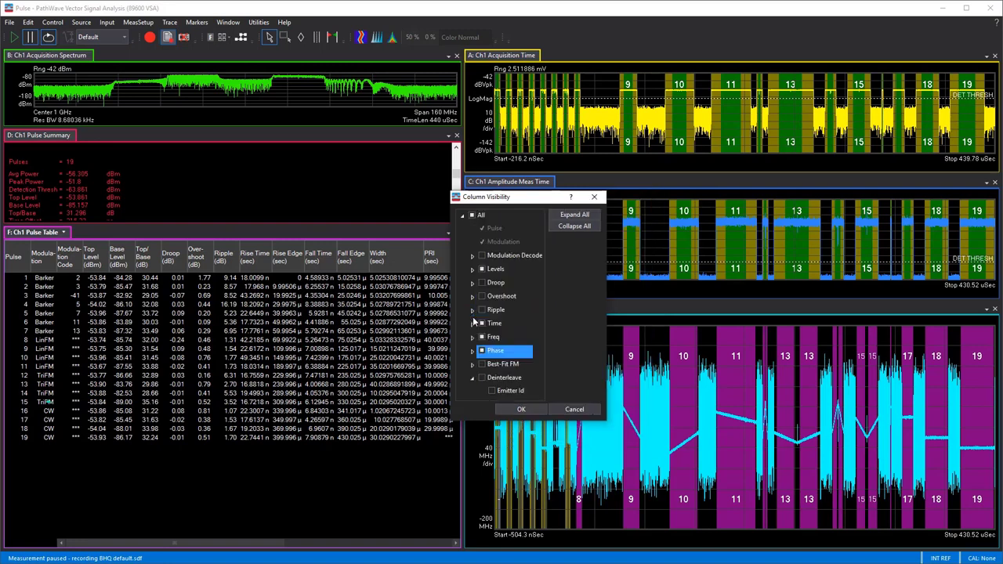
{"action": "left_click", "coordinate": [521, 410]}
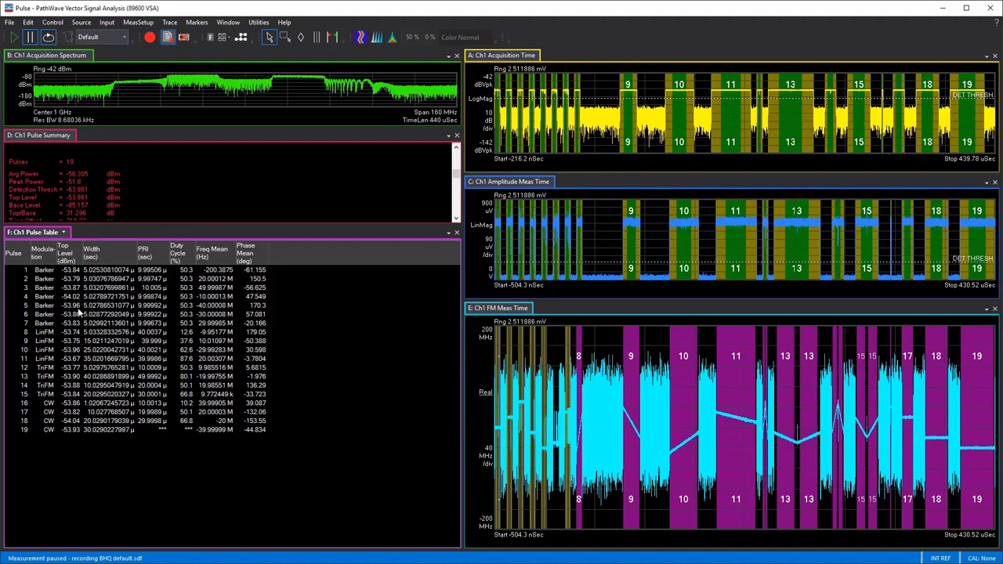
Step: Review the Pulse Table rows, comparing modulation type, top level, width and PRI across the pulses
{"action": "left_click", "coordinate": [20, 271]}
{"action": "left_click", "coordinate": [19, 278]}
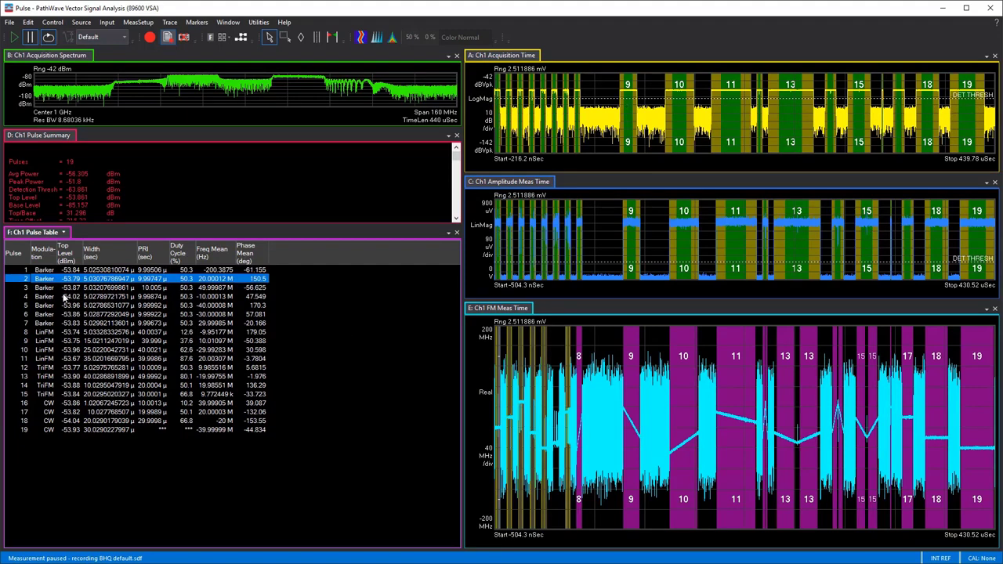
{"action": "left_click", "coordinate": [51, 271]}
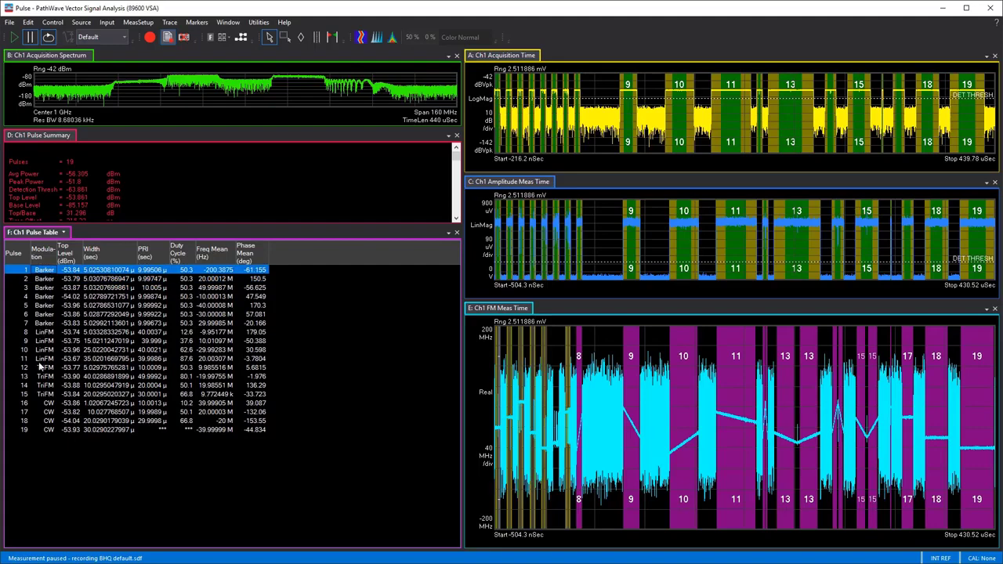
{"action": "left_click", "coordinate": [72, 279]}
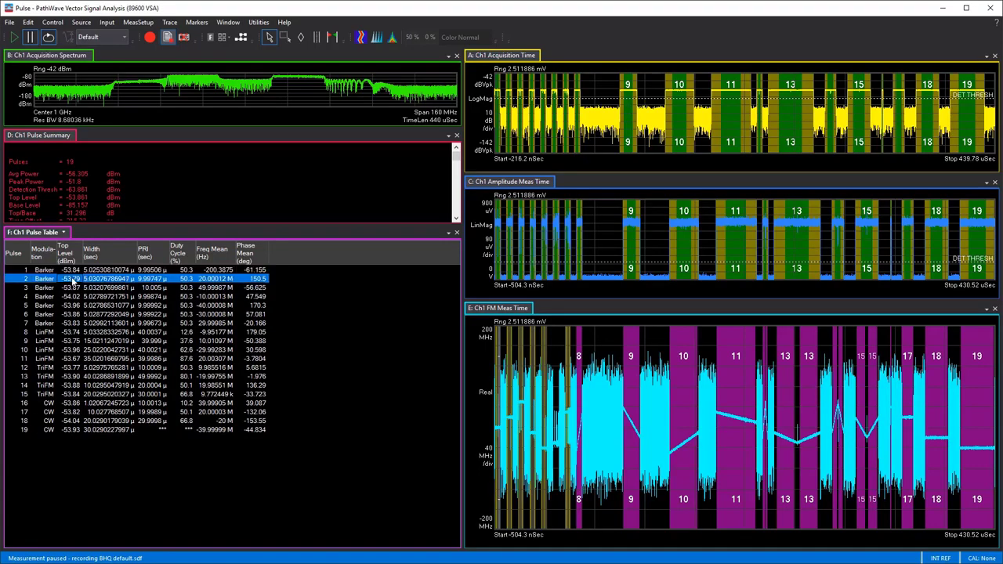
{"action": "left_click", "coordinate": [70, 271]}
{"action": "left_click", "coordinate": [71, 297]}
{"action": "left_click", "coordinate": [73, 341]}
{"action": "left_click", "coordinate": [82, 403]}
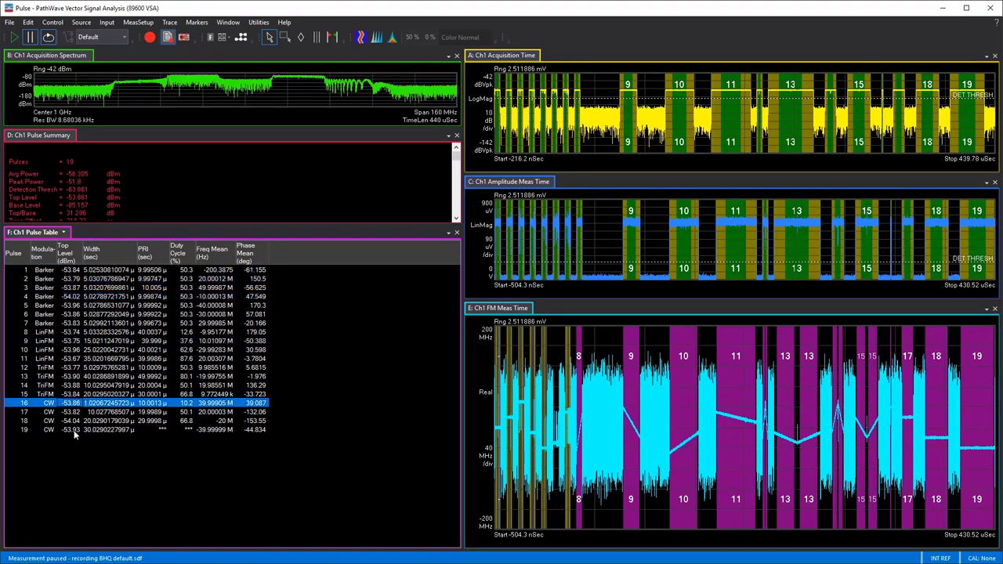
{"action": "left_click", "coordinate": [108, 288]}
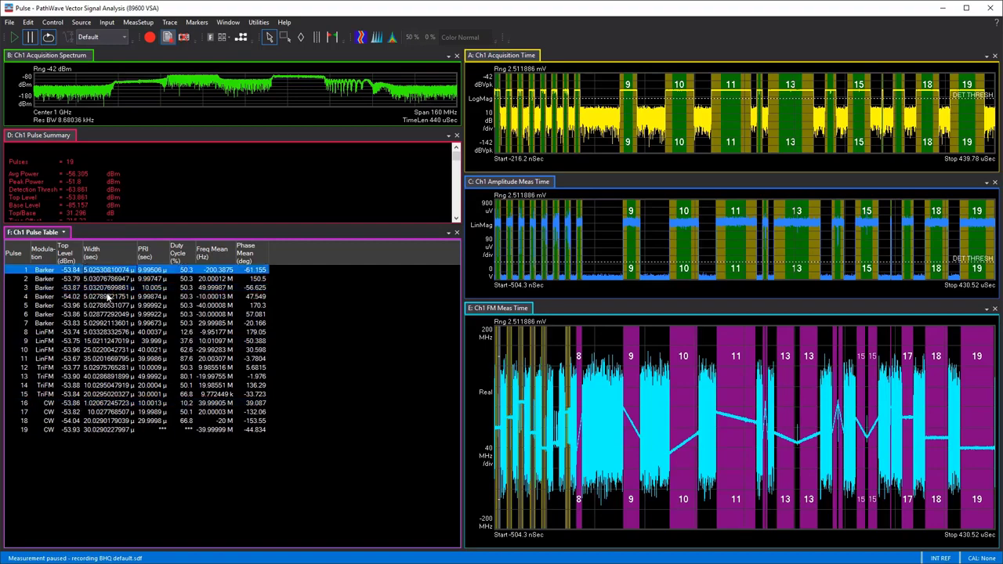
{"action": "left_click", "coordinate": [100, 368]}
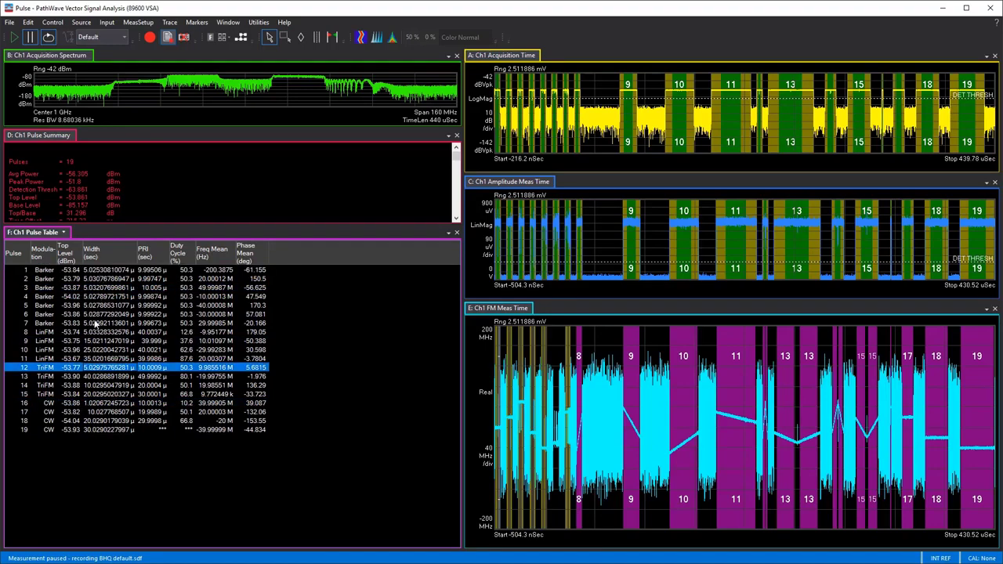
{"action": "left_click", "coordinate": [159, 271]}
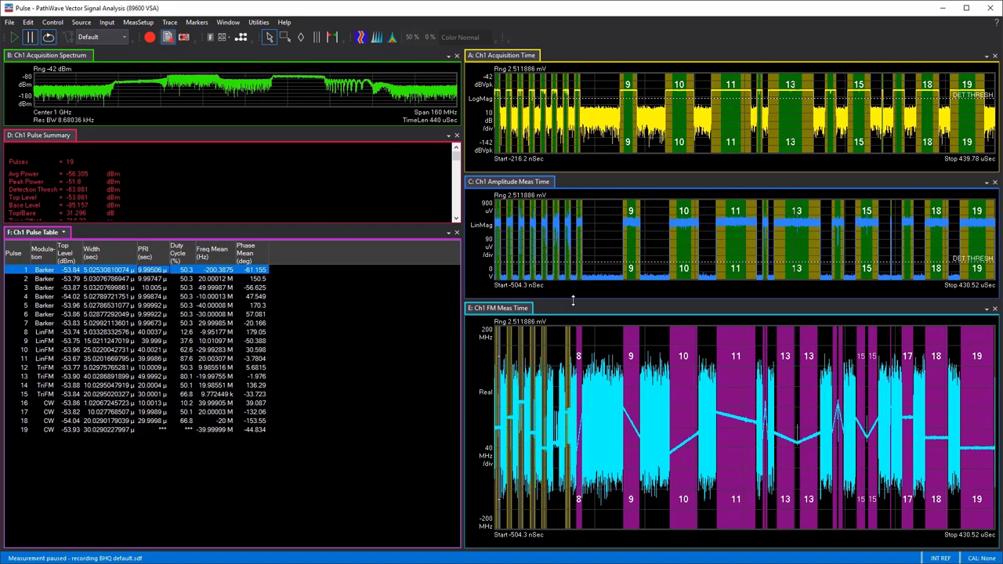
Step: Enlarge the FM Meas Time trace by shrinking the Amplitude Meas Time trace, and switch it to the PRI histogram
{"action": "left_click_drag", "start_coordinate": [573, 301], "coordinate": [565, 210]}
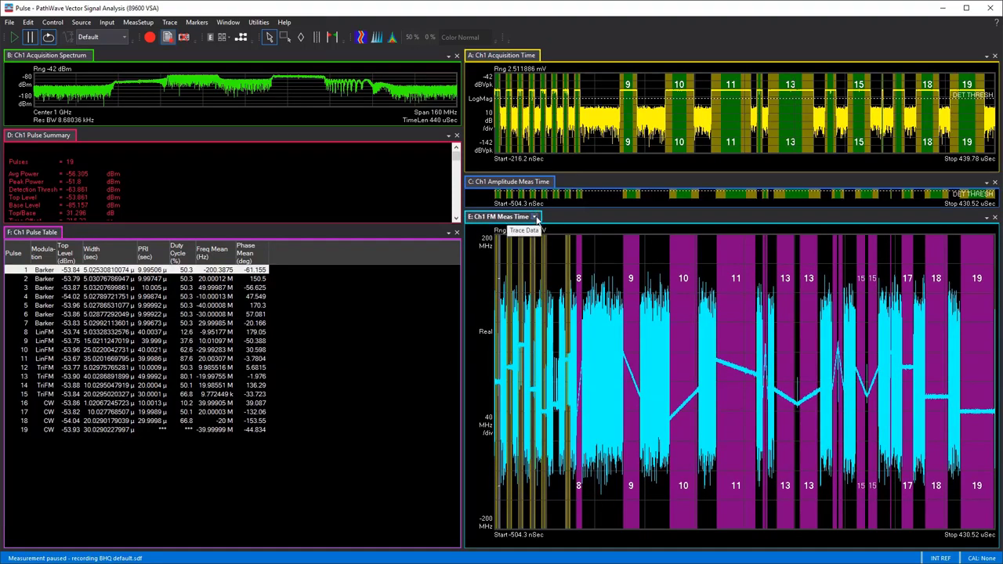
{"action": "left_click", "coordinate": [536, 219]}
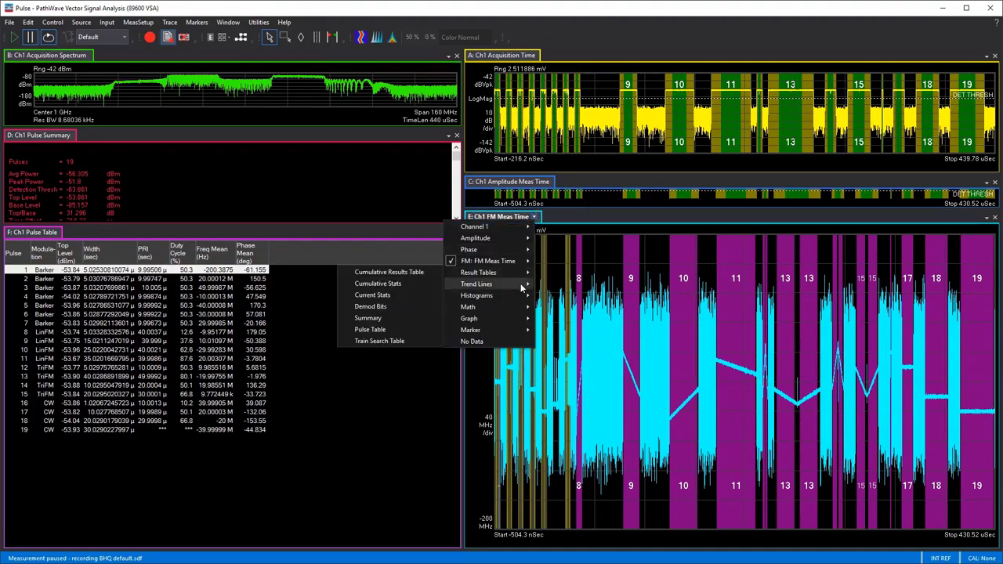
{"action": "mouse_move", "coordinate": [517, 295]}
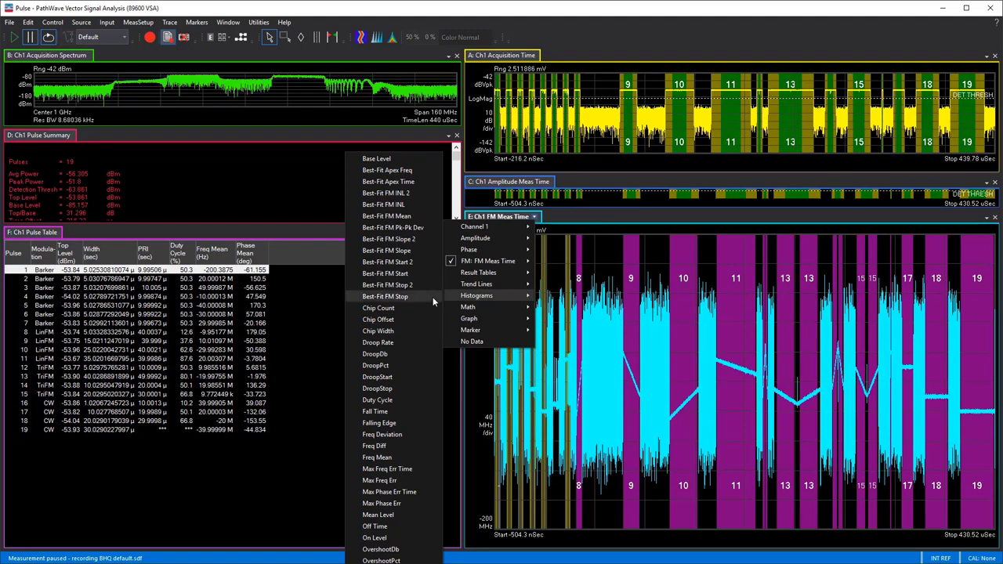
{"action": "left_click", "coordinate": [380, 557]}
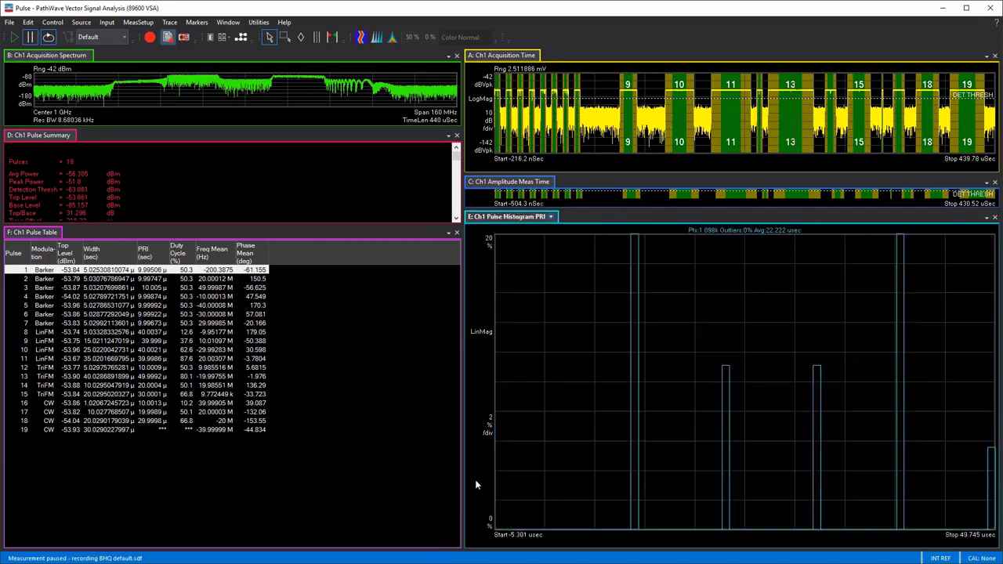
Step: Auto-scale the PRI histogram, play the recording briefly and pause the measurement
{"action": "right_click", "coordinate": [574, 361]}
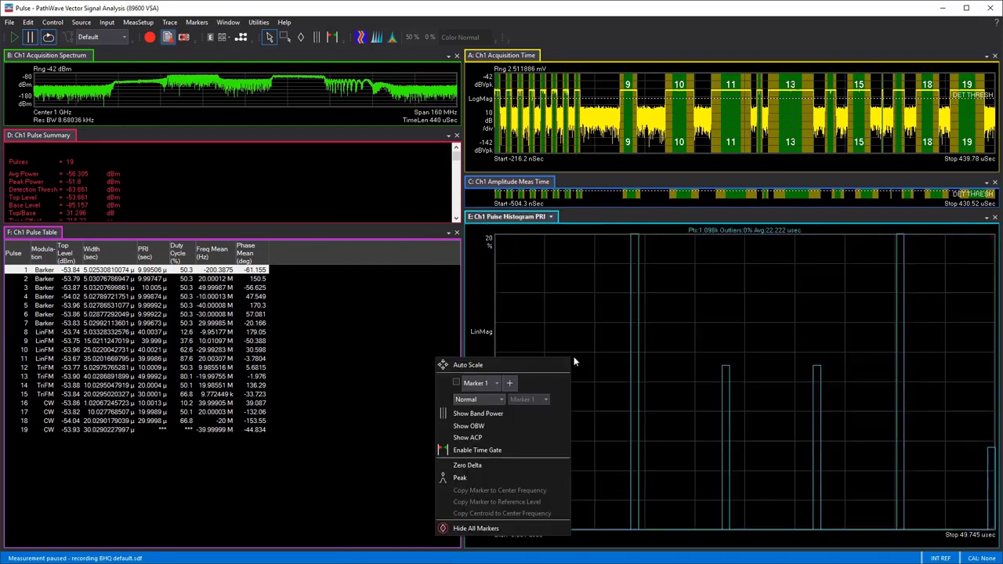
{"action": "left_click", "coordinate": [567, 365]}
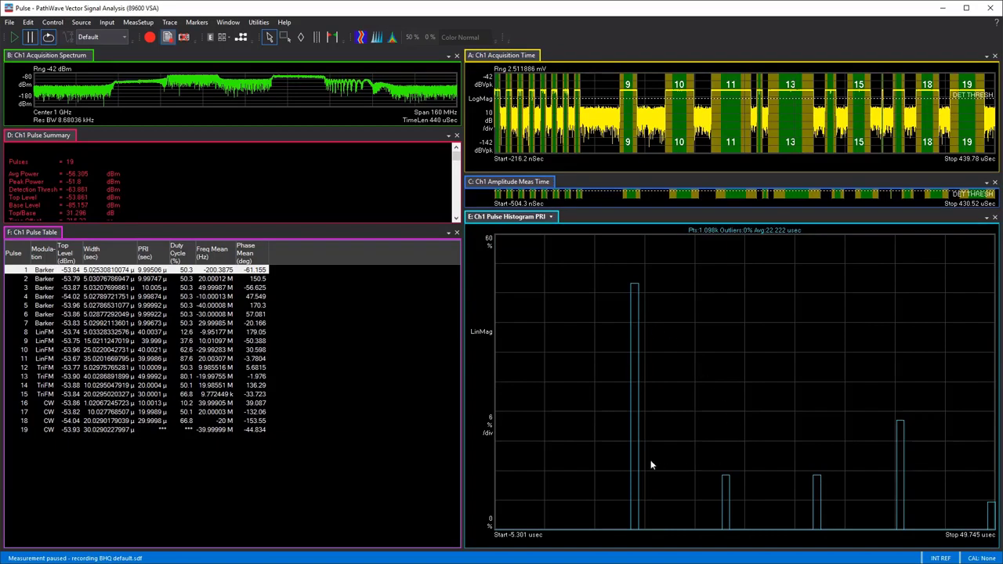
{"action": "left_click", "coordinate": [13, 38]}
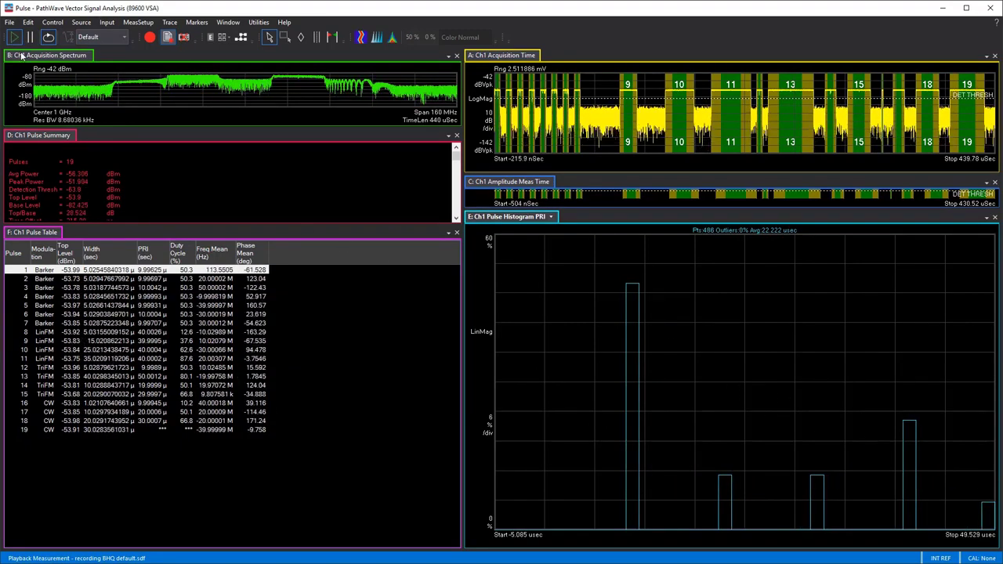
{"action": "left_click", "coordinate": [29, 38]}
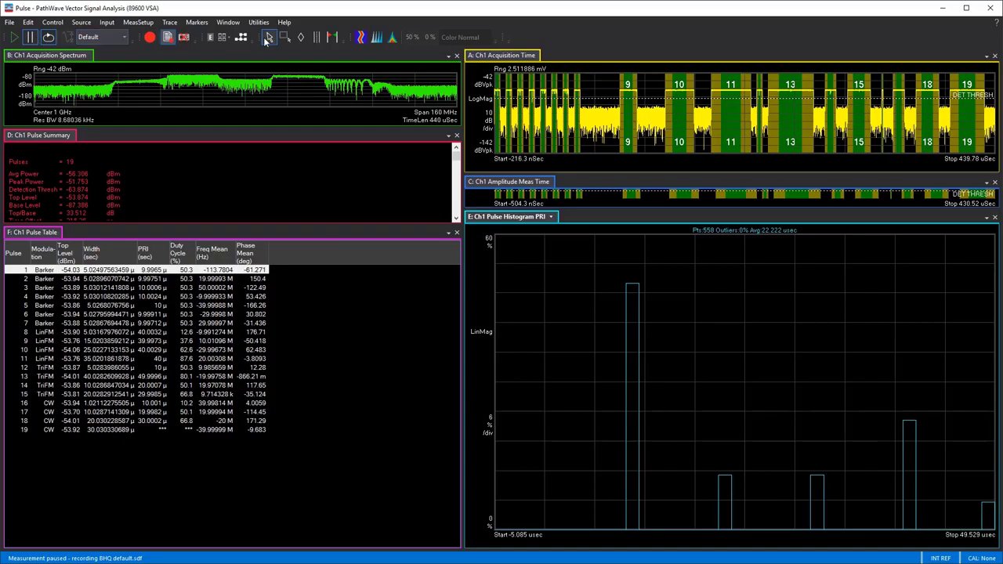
Step: Place a marker on the tallest bar of the PRI histogram and step it across the bars to the last one
{"action": "left_click", "coordinate": [301, 36]}
{"action": "left_click", "coordinate": [645, 389]}
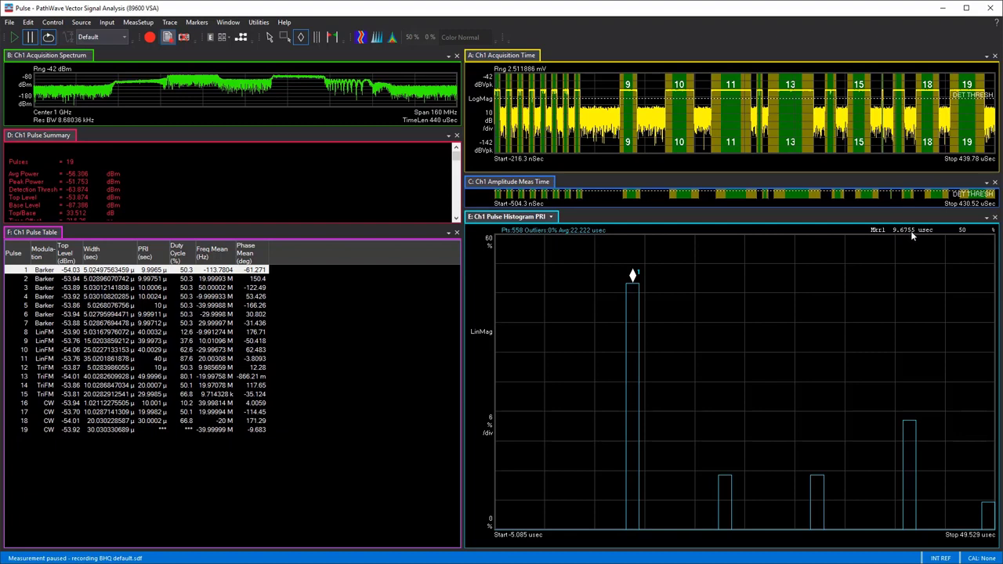
{"action": "key", "text": "Right"}
{"action": "key", "text": "Right"}
{"action": "key", "text": "Right"}
{"action": "key", "text": "Right"}
Step: Switch the PRI histogram trace to the Phase Mean histogram
{"action": "left_click", "coordinate": [551, 218]}
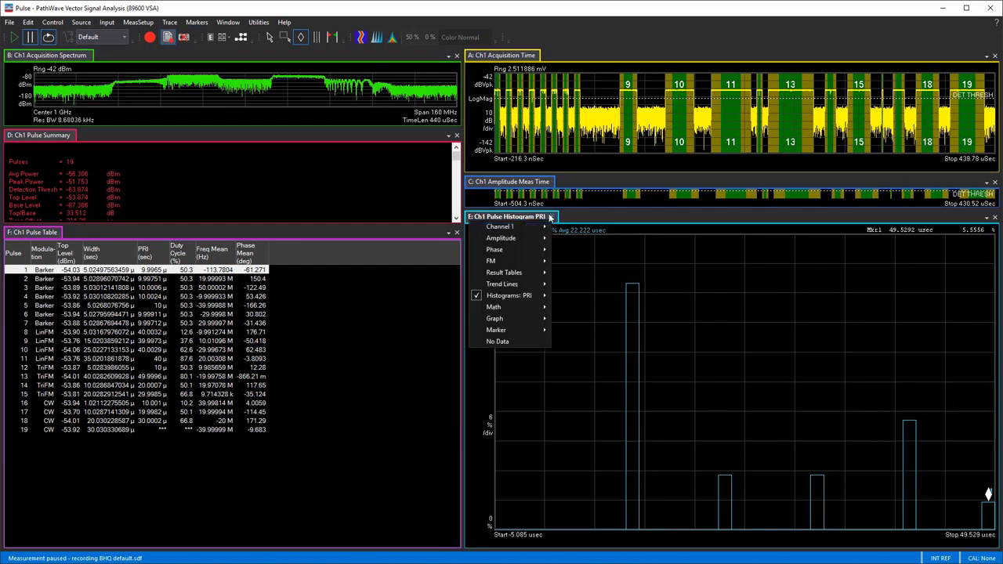
{"action": "mouse_move", "coordinate": [529, 299]}
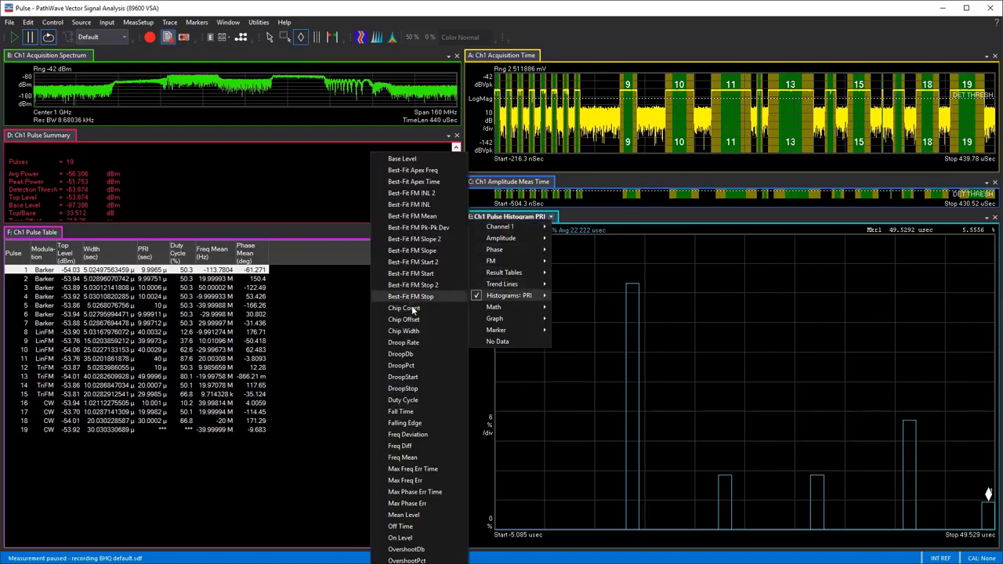
{"action": "left_click", "coordinate": [415, 549]}
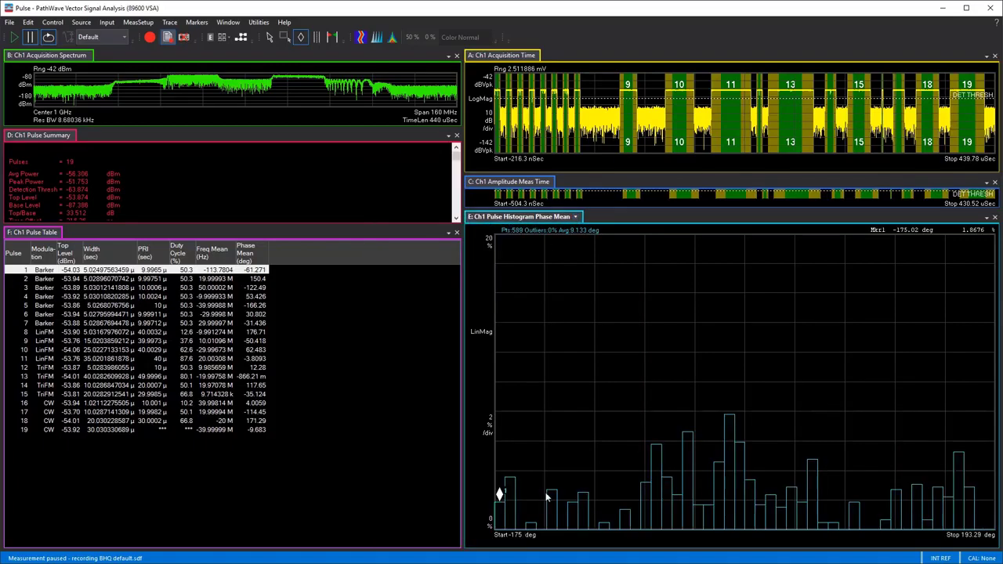
Step: Play the recording briefly, pause it, and move the Phase Mean histogram marker from the tallest bar to the bar near -65 deg
{"action": "left_click", "coordinate": [15, 37]}
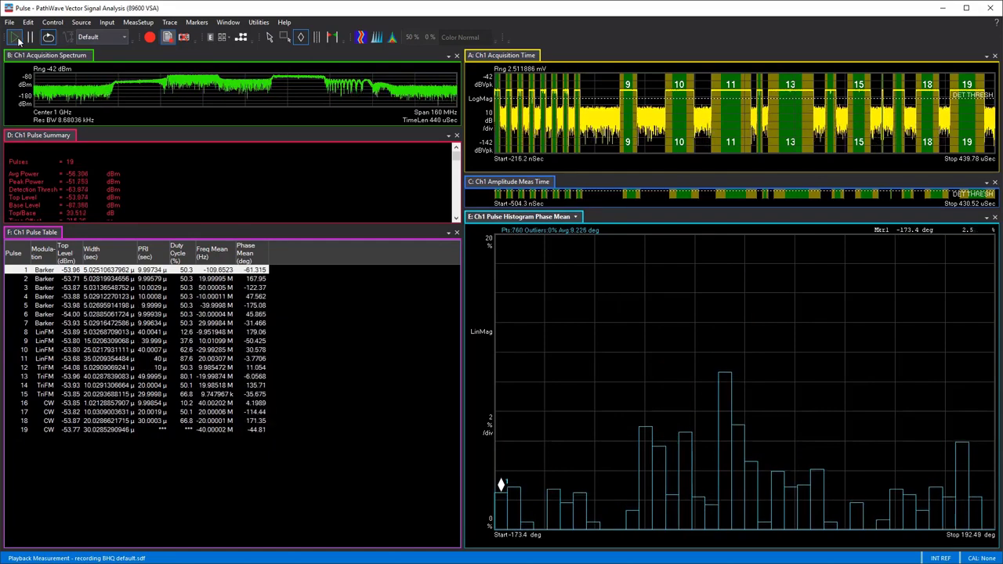
{"action": "left_click", "coordinate": [29, 37]}
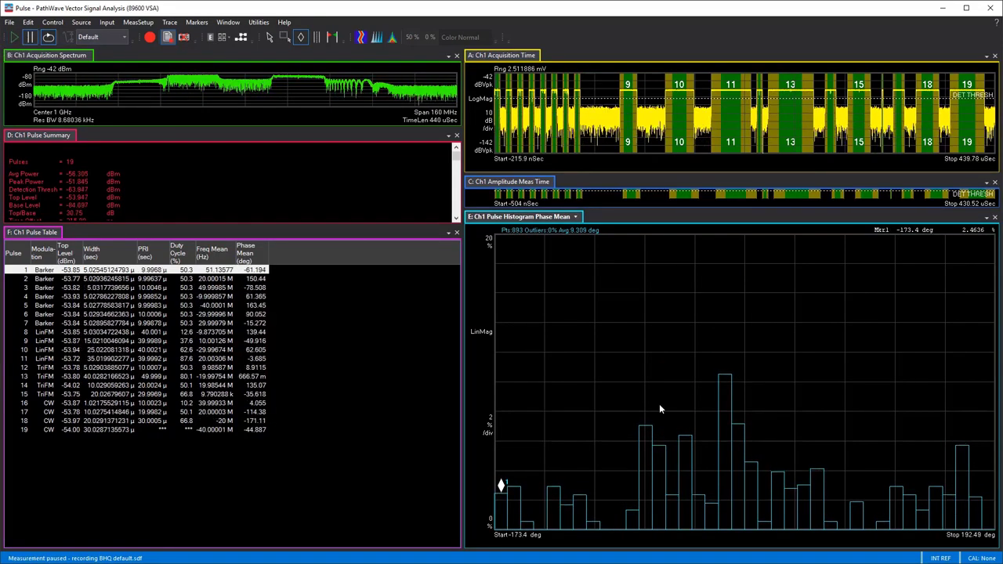
{"action": "left_click", "coordinate": [722, 365]}
{"action": "left_click_drag", "start_coordinate": [726, 366], "coordinate": [645, 416]}
Step: Switch the Phase Mean histogram trace to the Freq Mean trend line
{"action": "left_click", "coordinate": [577, 220]}
{"action": "mouse_move", "coordinate": [481, 289]}
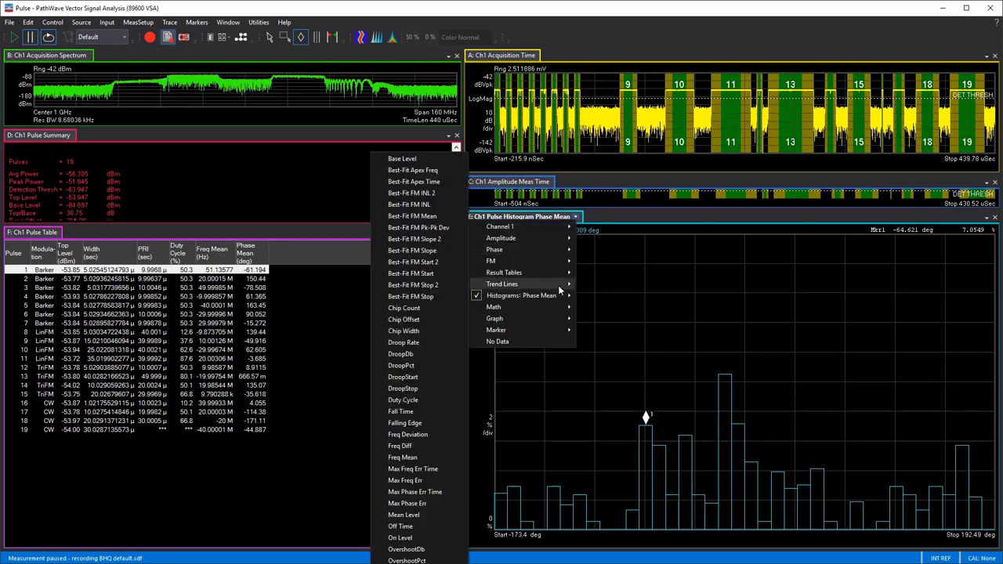
{"action": "left_click", "coordinate": [432, 513]}
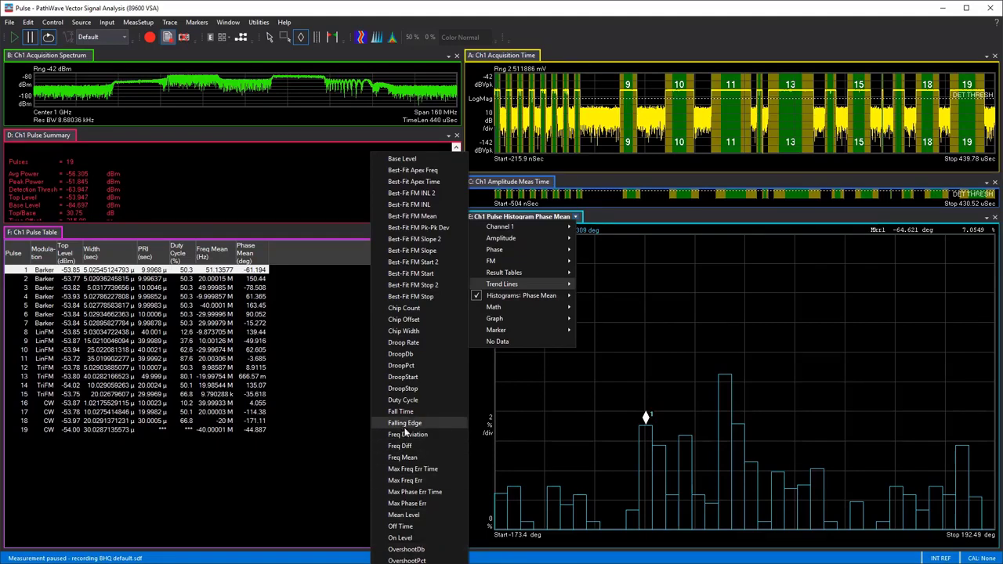
{"action": "left_click", "coordinate": [408, 457]}
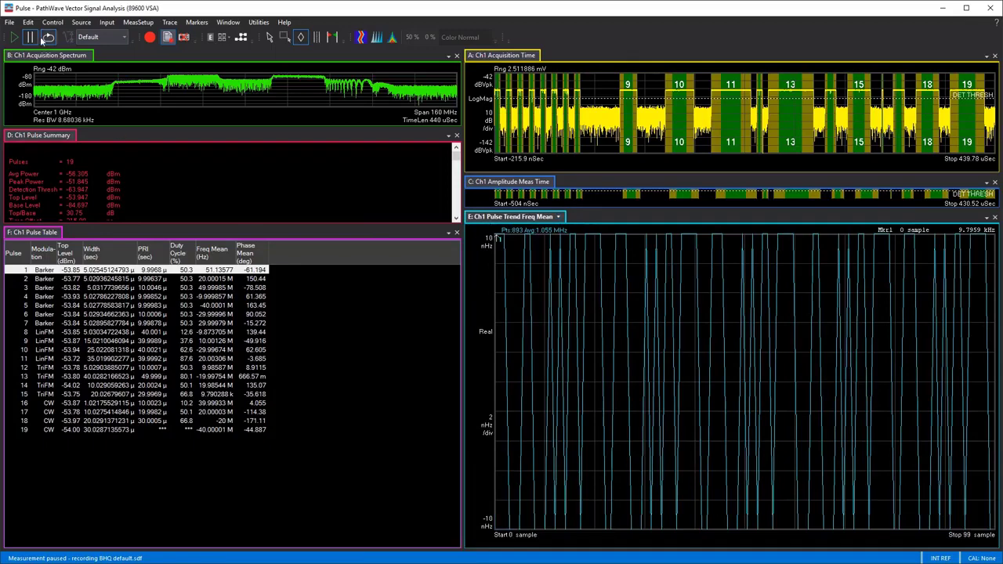
Step: Play the recording, auto-scale the Freq Mean trend line and pause the measurement
{"action": "left_click", "coordinate": [14, 37]}
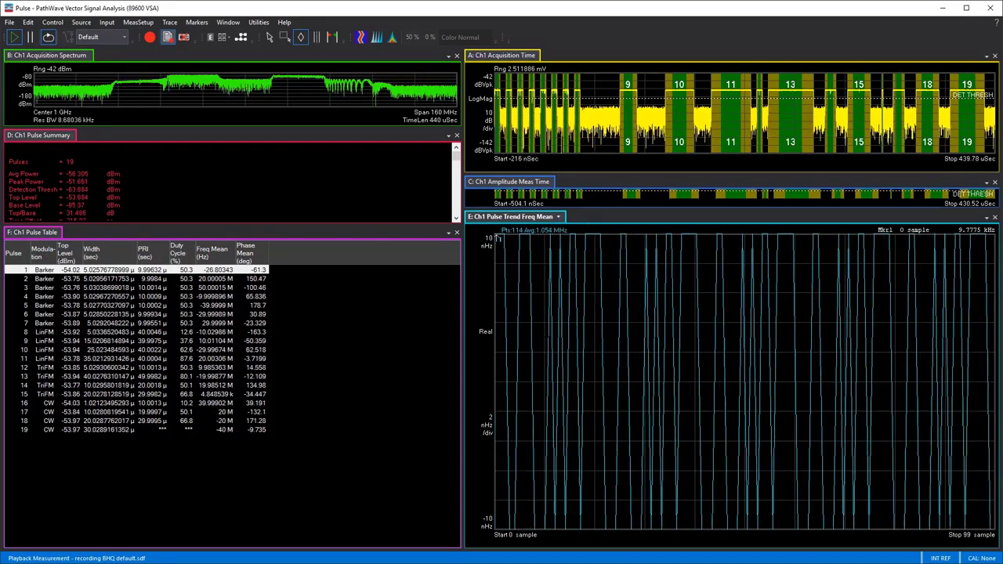
{"action": "right_click", "coordinate": [534, 318]}
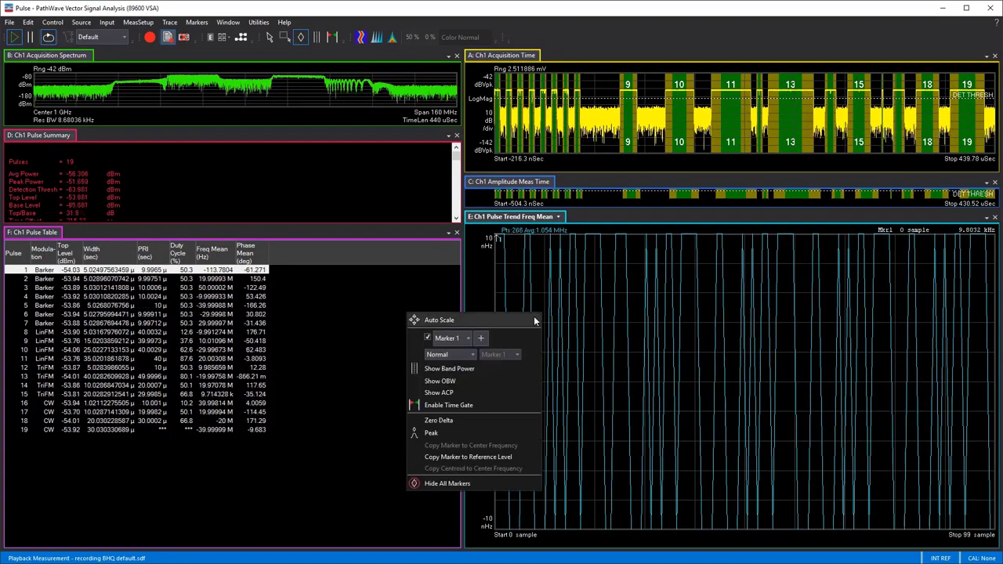
{"action": "left_click", "coordinate": [533, 318]}
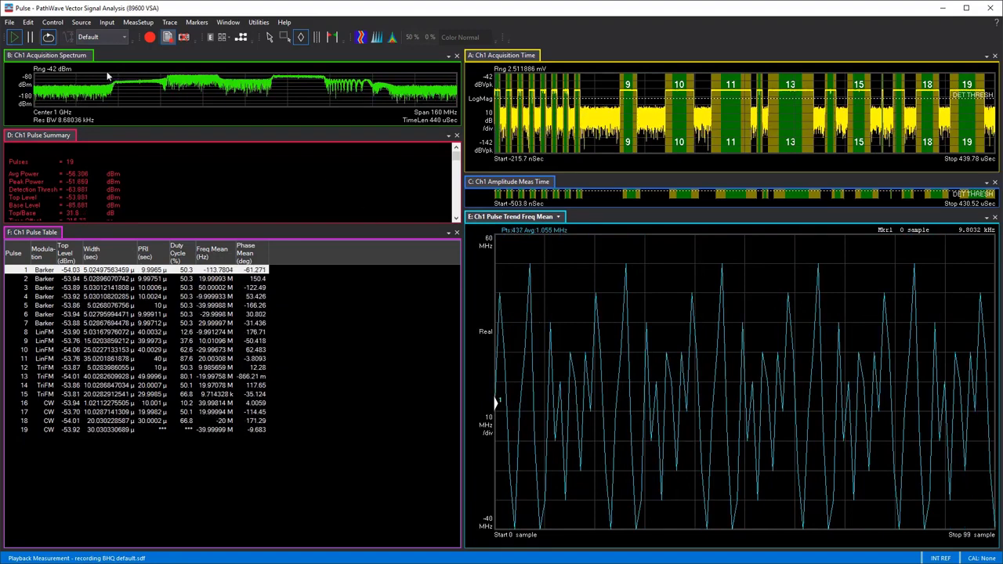
{"action": "left_click", "coordinate": [32, 37]}
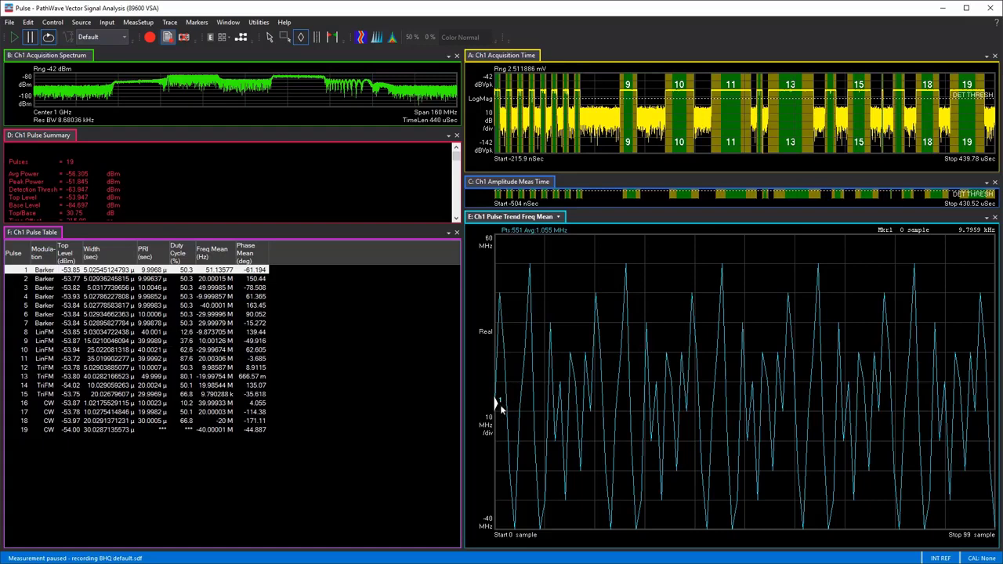
Step: Step the marker forward along the Freq Mean trend line pulse by pulse, and back to sample 18
{"action": "key", "text": "Right"}
{"action": "key", "text": "Right"}
{"action": "key", "text": "Right"}
{"action": "key", "text": "Right"}
{"action": "key", "text": "Right"}
{"action": "key", "text": "Right"}
{"action": "key", "text": "Right"}
{"action": "key", "text": "Right"}
{"action": "key", "text": "Right"}
{"action": "key", "text": "Right"}
{"action": "key", "text": "Right"}
{"action": "key", "text": "Right"}
{"action": "key", "text": "Right"}
{"action": "key", "text": "Right"}
{"action": "key", "text": "Right"}
{"action": "key", "text": "Right"}
{"action": "key", "text": "Right"}
{"action": "key", "text": "Right"}
{"action": "key", "text": "Right"}
{"action": "key", "text": "Right"}
{"action": "key", "text": "Right"}
{"action": "key", "text": "Right"}
{"action": "key", "text": "Right"}
{"action": "key", "text": "Right"}
{"action": "key", "text": "Right"}
{"action": "key", "text": "Right"}
{"action": "key", "text": "Right"}
{"action": "key", "text": "Right"}
{"action": "key", "text": "Right"}
{"action": "key", "text": "Right"}
{"action": "key", "text": "Right"}
{"action": "key", "text": "Right"}
{"action": "key", "text": "Right"}
{"action": "key", "text": "Right"}
{"action": "key", "text": "Right"}
{"action": "key", "text": "Right"}
{"action": "key", "text": "Right"}
{"action": "key", "text": "Right"}
{"action": "key", "text": "Right"}
{"action": "key", "text": "Right"}
{"action": "key", "text": "Right"}
{"action": "key", "text": "Right"}
{"action": "key", "text": "Right"}
{"action": "key", "text": "Right"}
{"action": "key", "text": "Right"}
{"action": "key", "text": "Right"}
{"action": "key", "text": "Right"}
{"action": "key", "text": "Right"}
{"action": "key", "text": "Left"}
{"action": "key", "text": "Left"}
{"action": "key", "text": "Left"}
{"action": "key", "text": "Left"}
{"action": "key", "text": "Left"}
{"action": "key", "text": "Left"}
{"action": "key", "text": "Left"}
{"action": "key", "text": "Left"}
{"action": "key", "text": "Left"}
{"action": "key", "text": "Left"}
{"action": "key", "text": "Left"}
{"action": "key", "text": "Left"}
{"action": "key", "text": "Left"}
{"action": "key", "text": "Left"}
{"action": "key", "text": "Left"}
{"action": "key", "text": "Left"}
{"action": "key", "text": "Left"}
{"action": "key", "text": "Left"}
{"action": "key", "text": "Left"}
{"action": "key", "text": "Left"}
{"action": "key", "text": "Left"}
{"action": "key", "text": "Left"}
{"action": "key", "text": "Left"}
{"action": "key", "text": "Left"}
{"action": "key", "text": "Left"}
{"action": "key", "text": "Left"}
{"action": "key", "text": "Left"}
{"action": "key", "text": "Left"}
{"action": "key", "text": "Left"}
{"action": "key", "text": "Left"}
{"action": "key", "text": "Left"}
{"action": "key", "text": "Left"}
{"action": "key", "text": "Left"}
{"action": "key", "text": "Left"}
Step: Switch the Freq Mean trend trace to the pulse cumulative results table and run one single sweep
{"action": "left_click", "coordinate": [557, 218]}
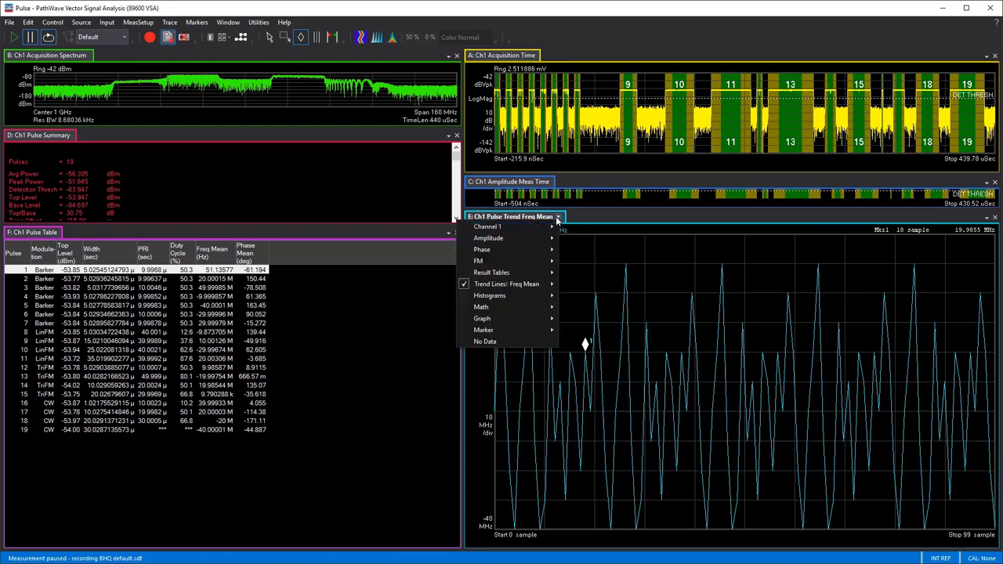
{"action": "mouse_move", "coordinate": [547, 272]}
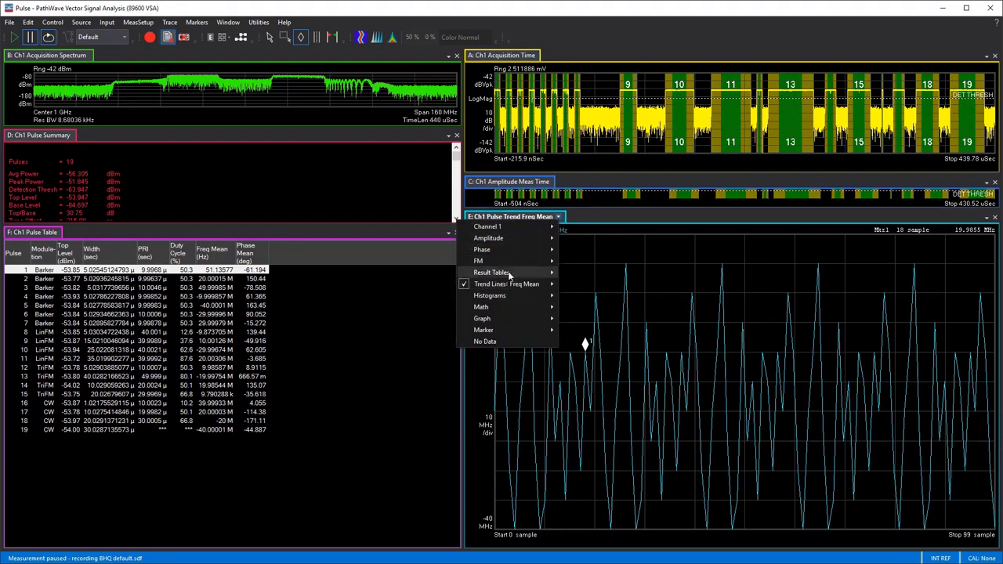
{"action": "left_click", "coordinate": [418, 273]}
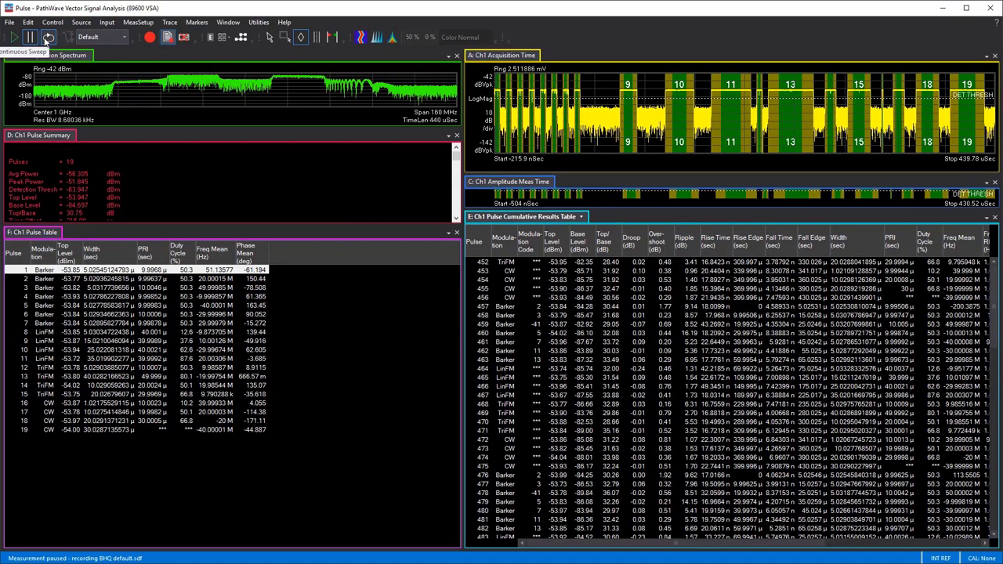
{"action": "left_click", "coordinate": [20, 41]}
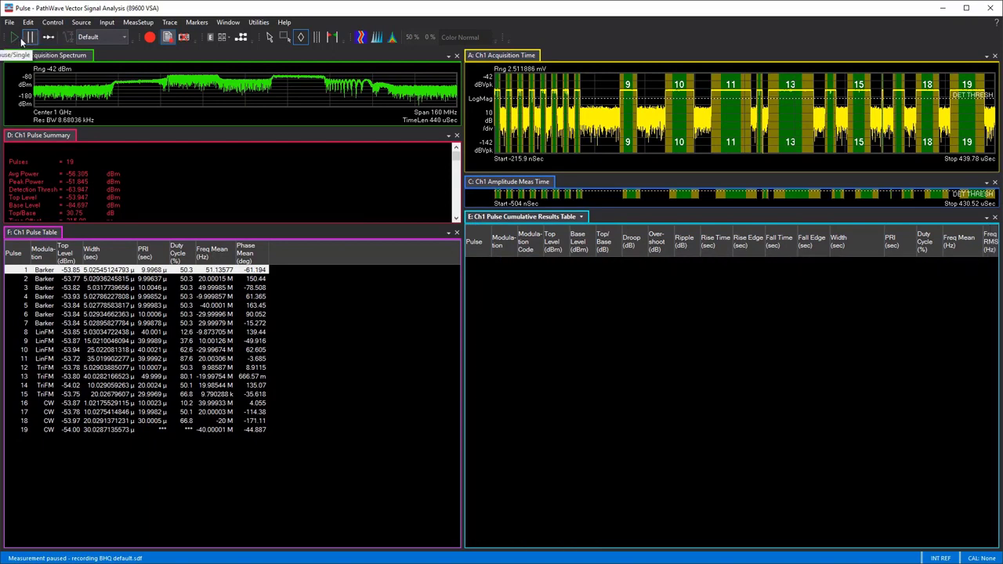
{"action": "left_click", "coordinate": [30, 37]}
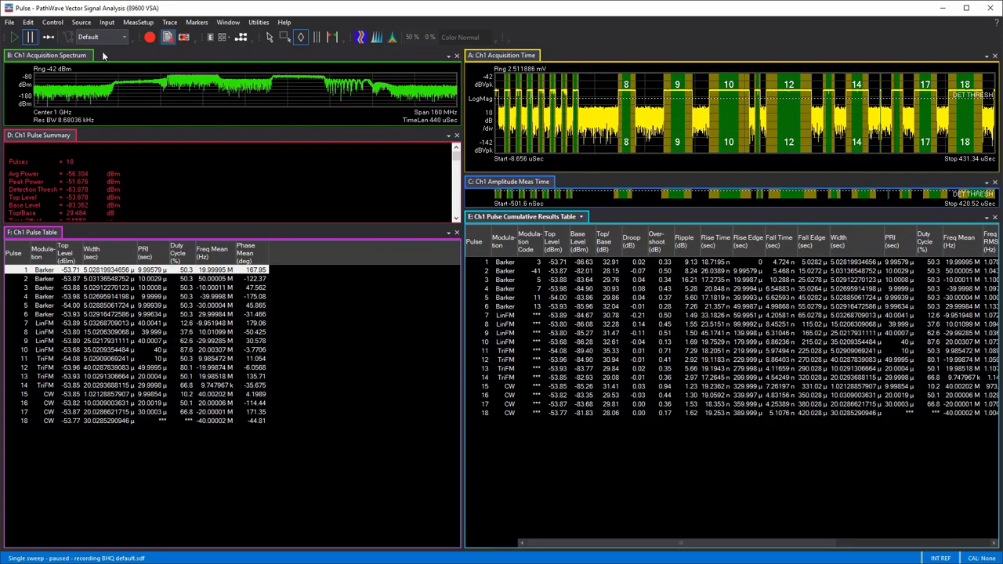
Step: Return to continuous sweep to accumulate more pulses, pause the measurement, and look through the rows of the cumulative results table
{"action": "left_click", "coordinate": [49, 37]}
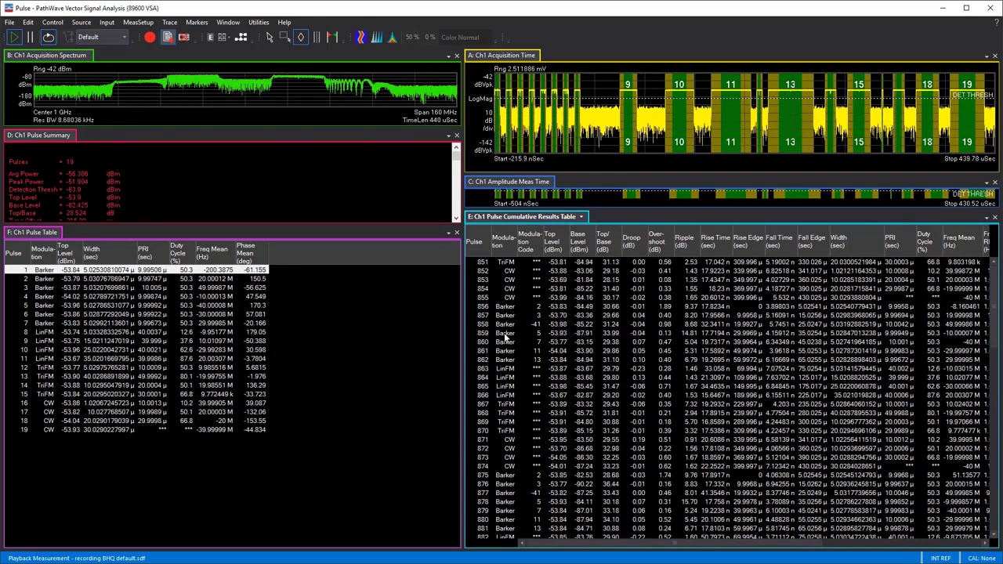
{"action": "left_click", "coordinate": [29, 37]}
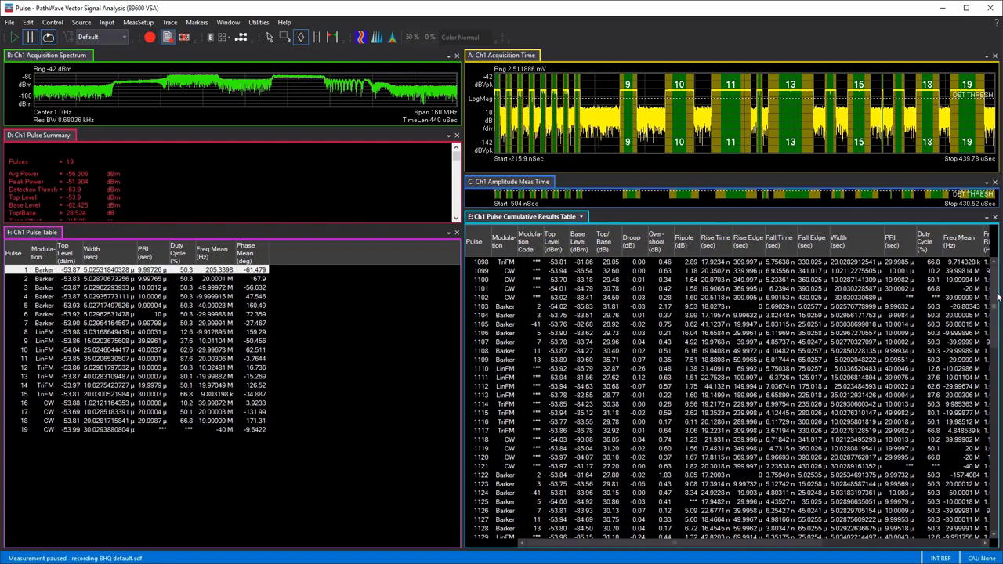
{"action": "scroll", "coordinate": [994, 322], "scroll_direction": "down", "scroll_amount": 13}
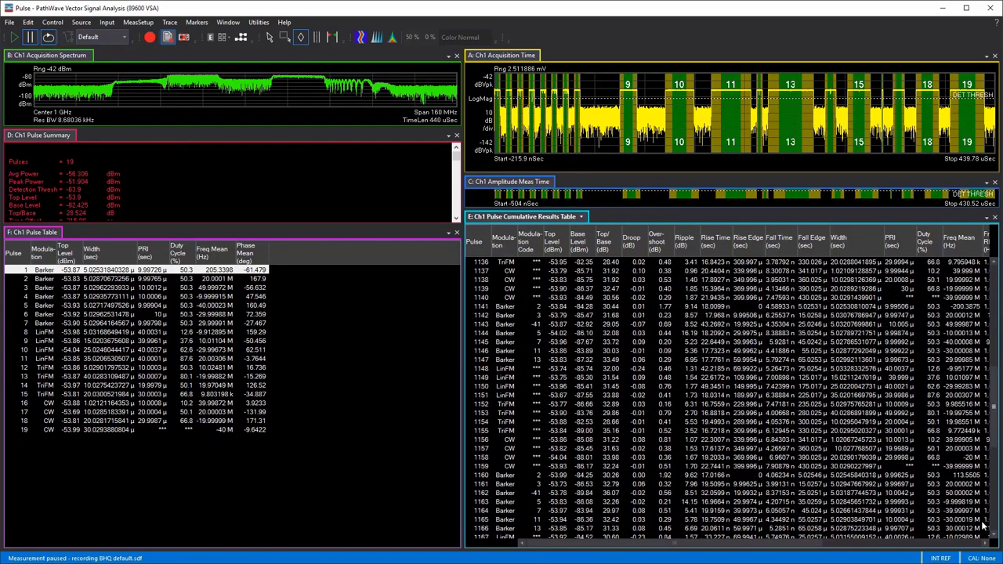
{"action": "scroll", "coordinate": [985, 501], "scroll_direction": "up", "scroll_amount": 13}
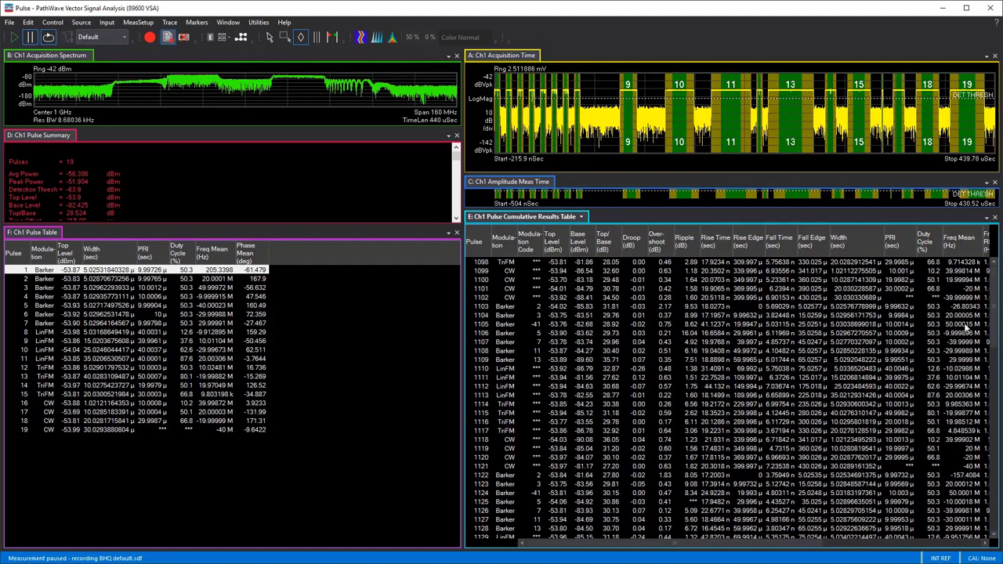
{"action": "scroll", "coordinate": [997, 320], "scroll_direction": "down", "scroll_amount": 20}
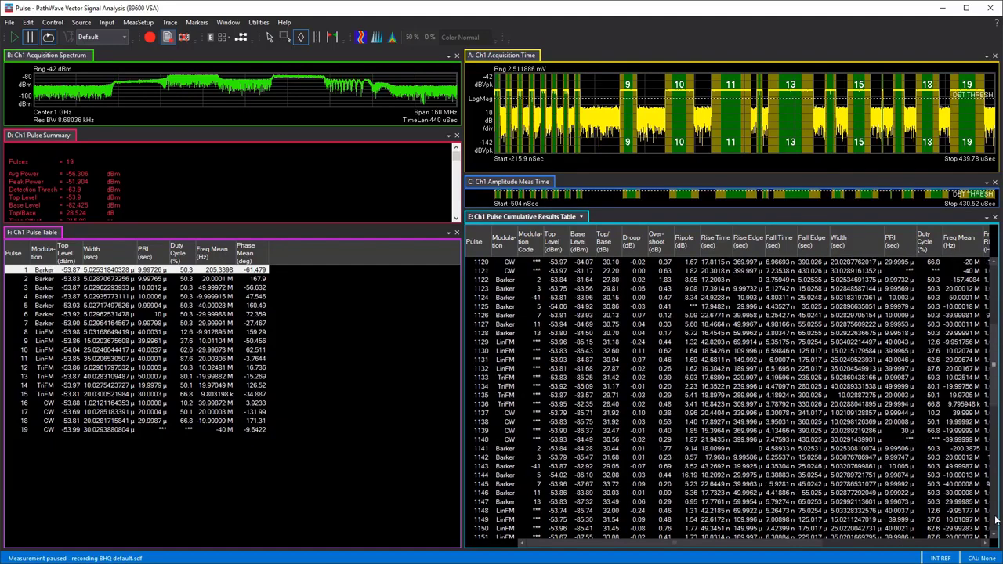